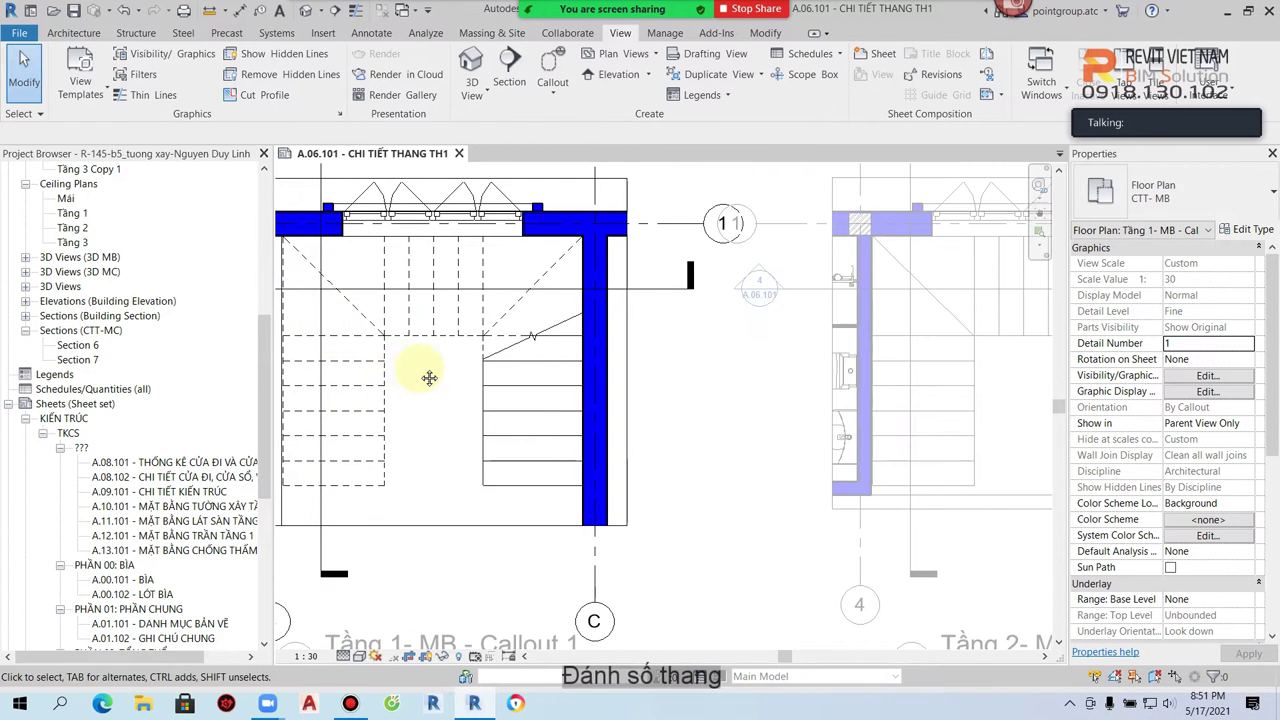
- Pan and zoom sheet A.06.101 to bring the Tầng 1 stair callout plan into view
middle_click_drag(429, 377, 523, 408)
scroll(523, 408, "up", 1)
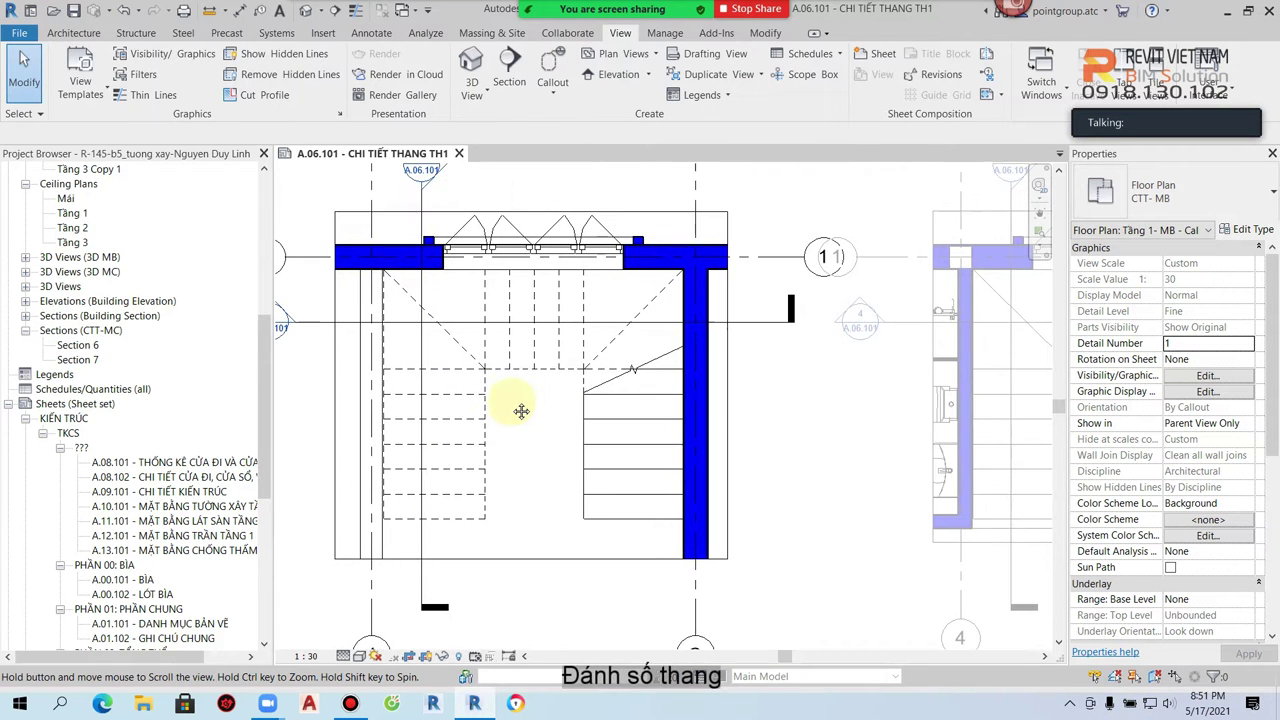
- Start Tread Number with Tag Type Riser and Display Rule set to Odd
left_click(375, 33)
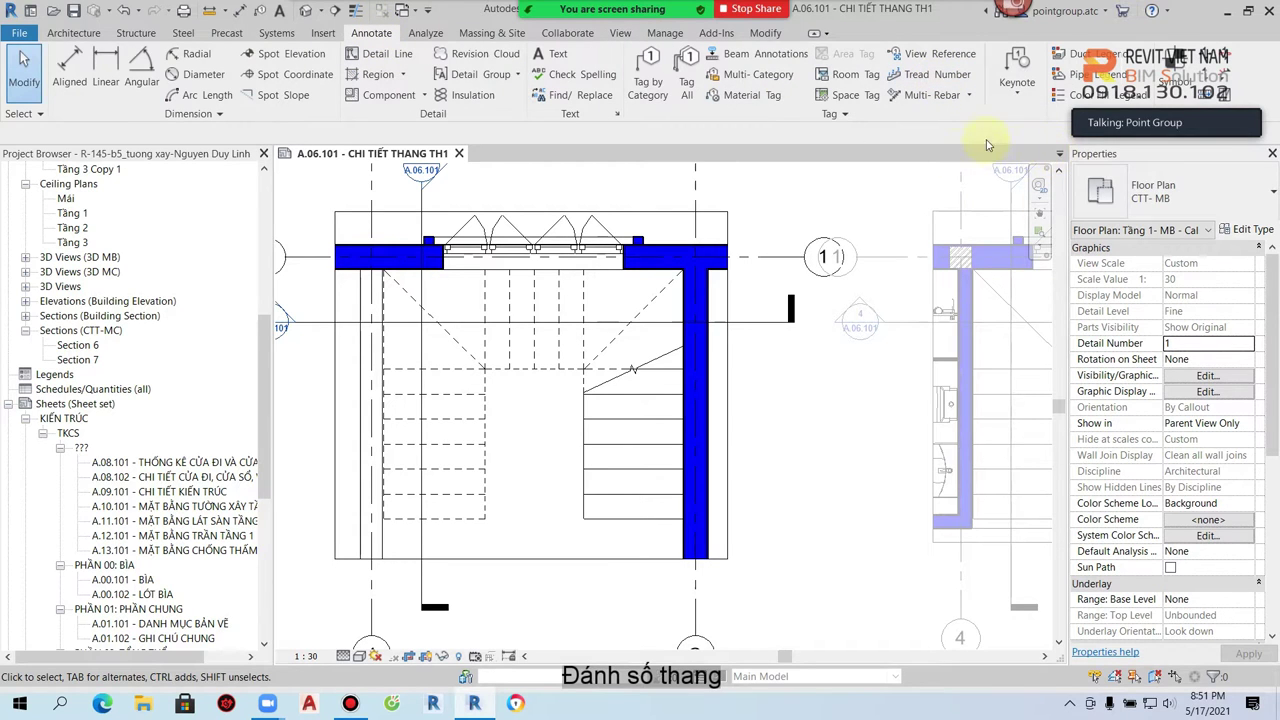
left_click(937, 75)
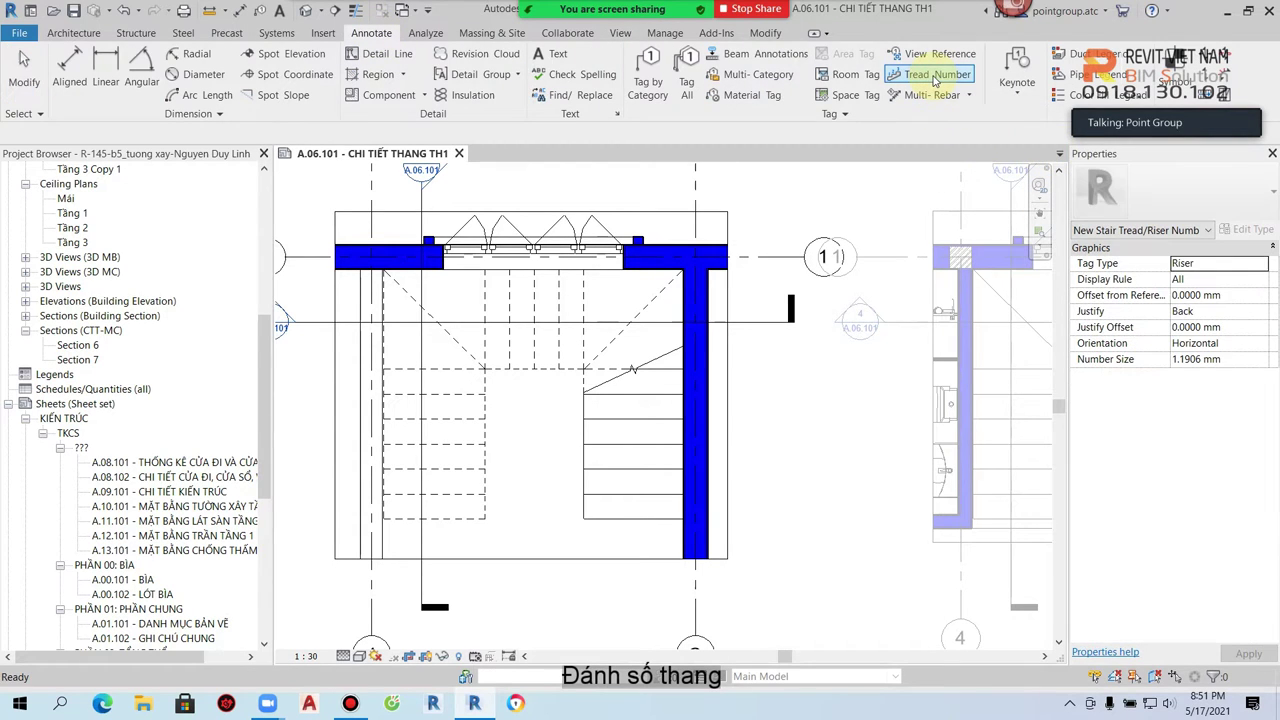
left_click(1259, 264)
left_click(1262, 281)
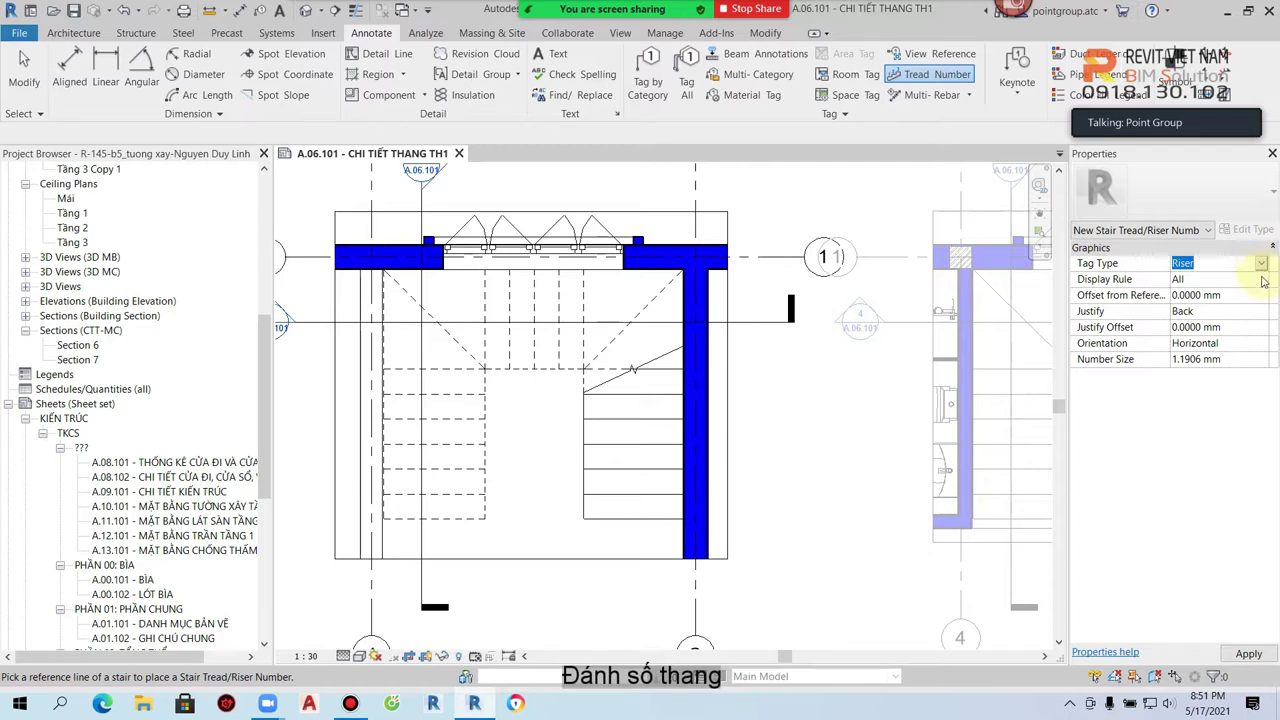
left_click(1258, 280)
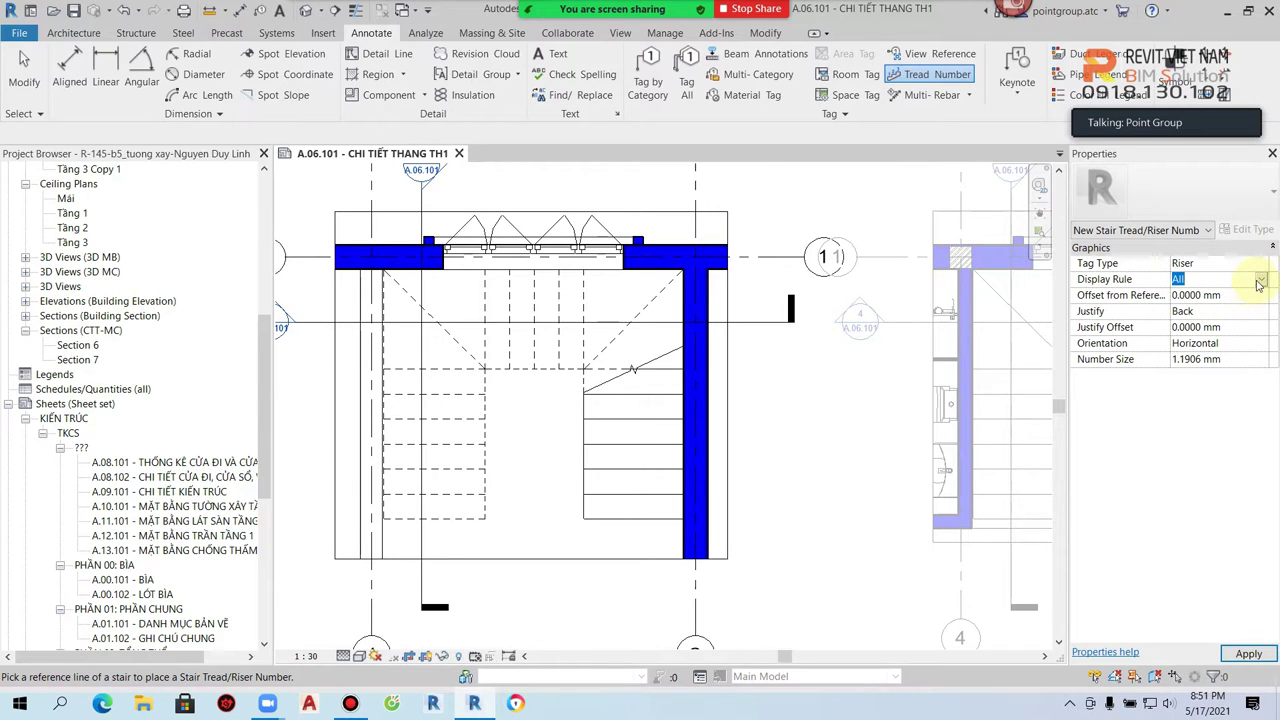
left_click(1260, 280)
left_click(1182, 309)
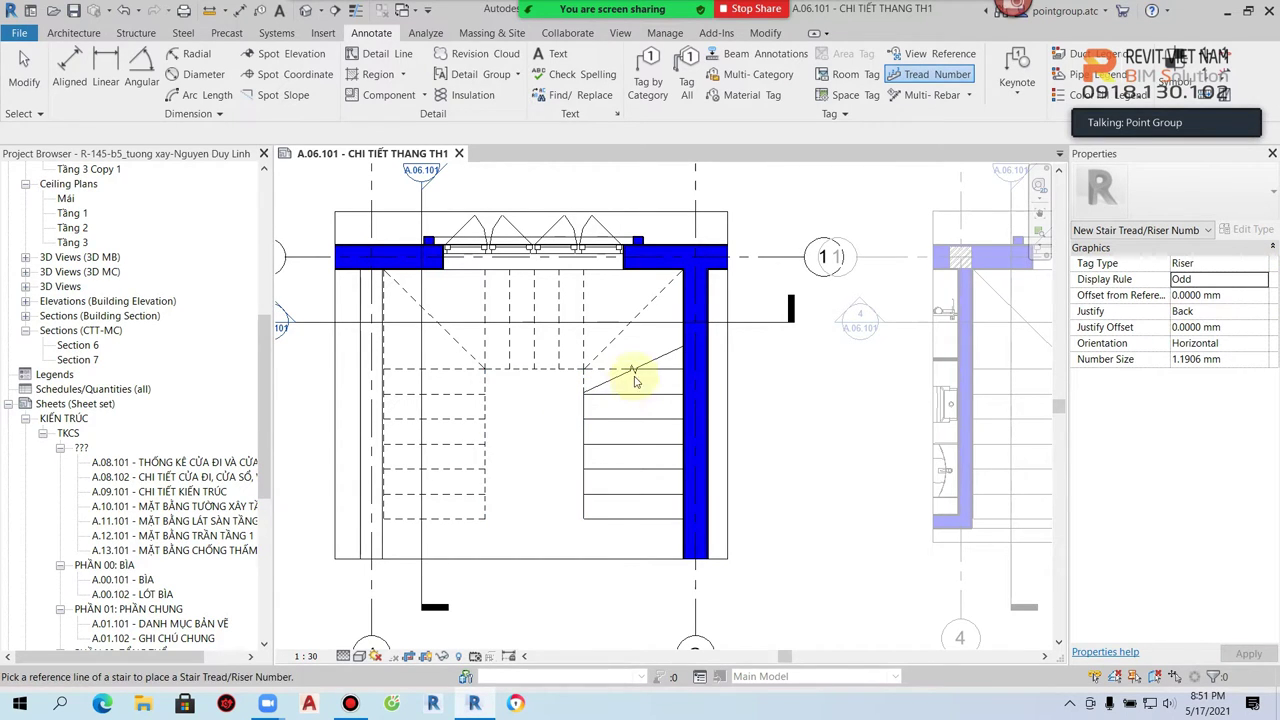
- Place odd riser numbers 1 to 21 on the Tầng 1 stair run's reference line
scroll(428, 520, "up", 3)
scroll(466, 520, "up", 2)
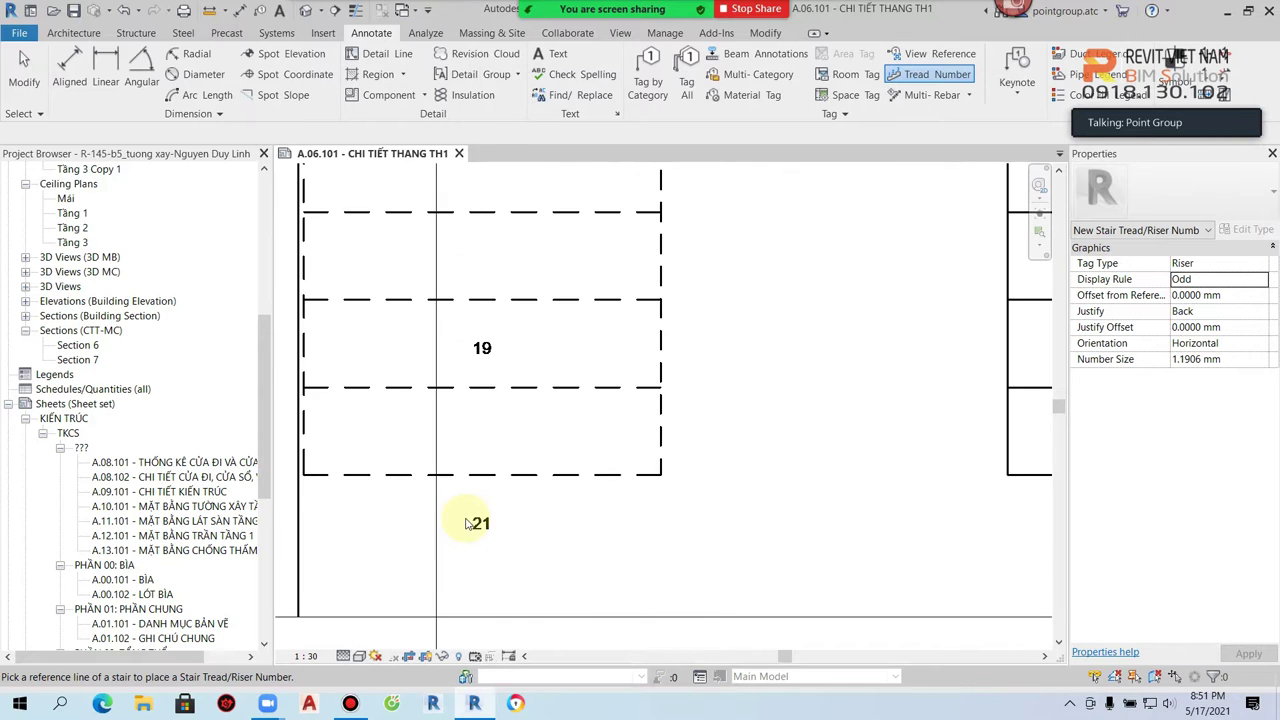
left_click(477, 420)
scroll(477, 420, "down", 2)
scroll(460, 490, "down", 2)
scroll(470, 490, "down", 2)
key("Escape")
- Deactivate the Tầng 1 callout viewport and activate the Tầng 2 stair callout viewport
right_click(828, 401)
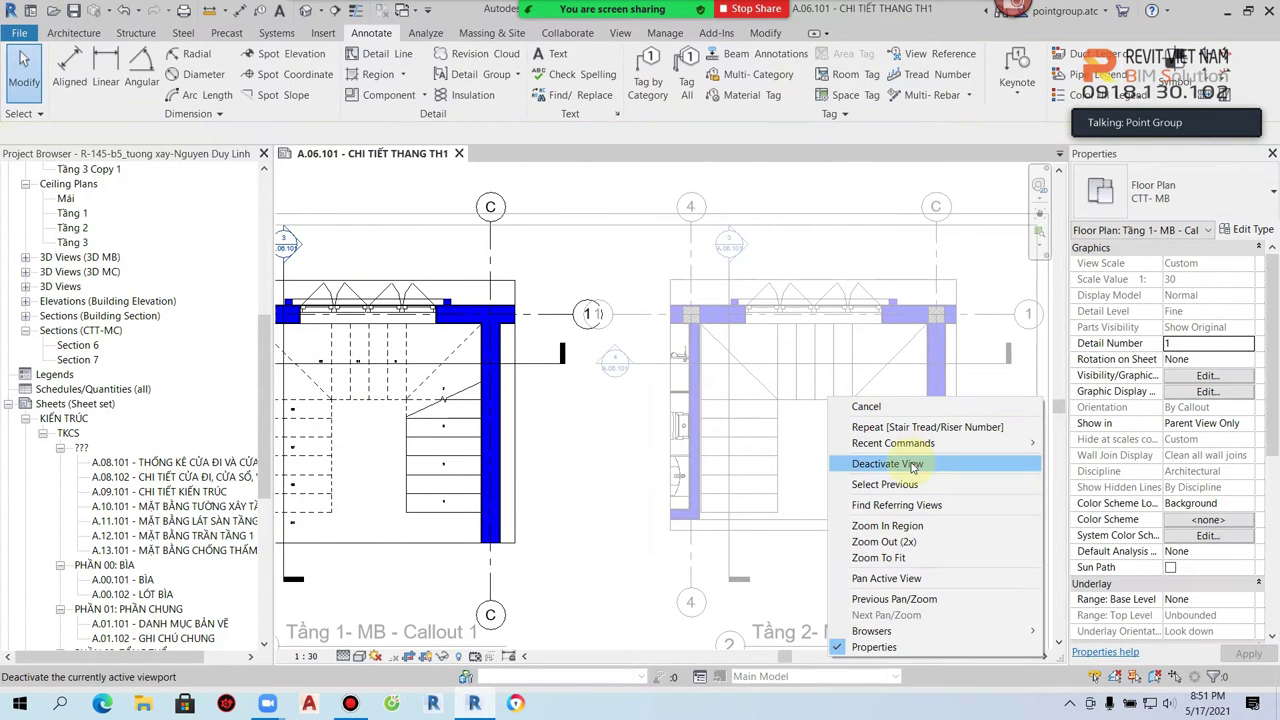
left_click(905, 460)
scroll(840, 446, "up", 2)
left_click(826, 428)
key("Escape")
scroll(827, 505, "up", 3)
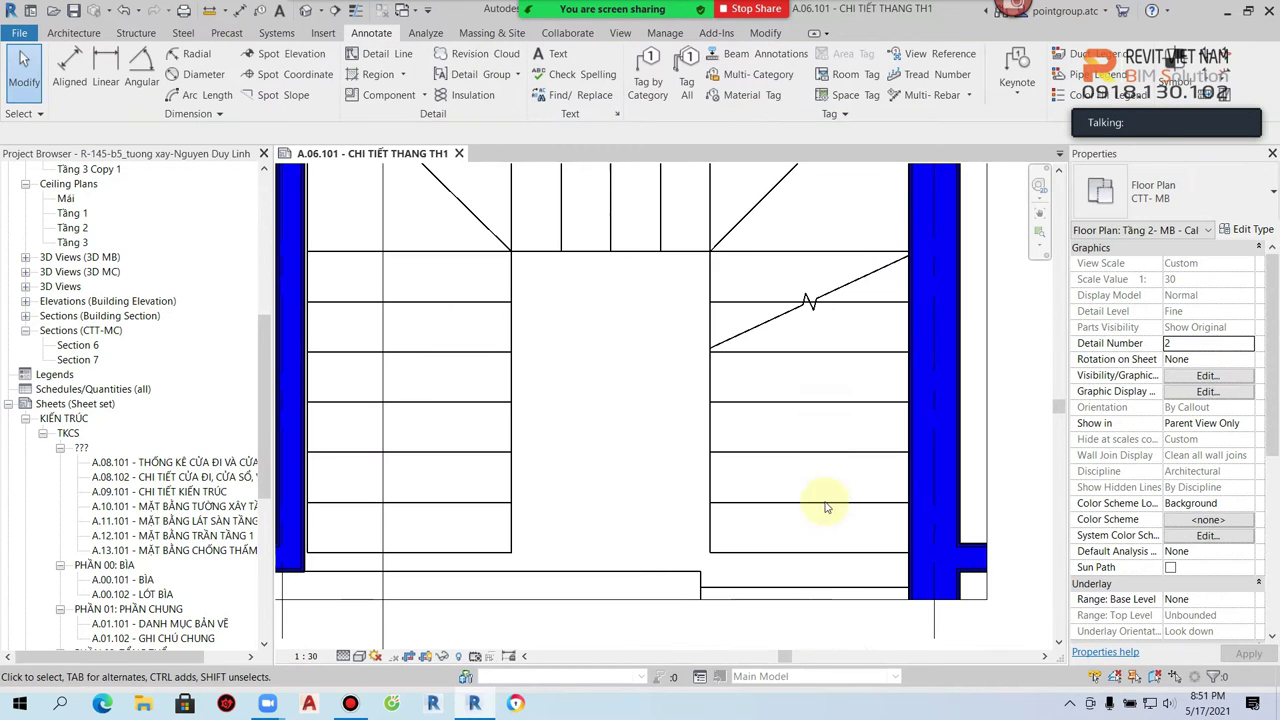
scroll(542, 360, "down", 2)
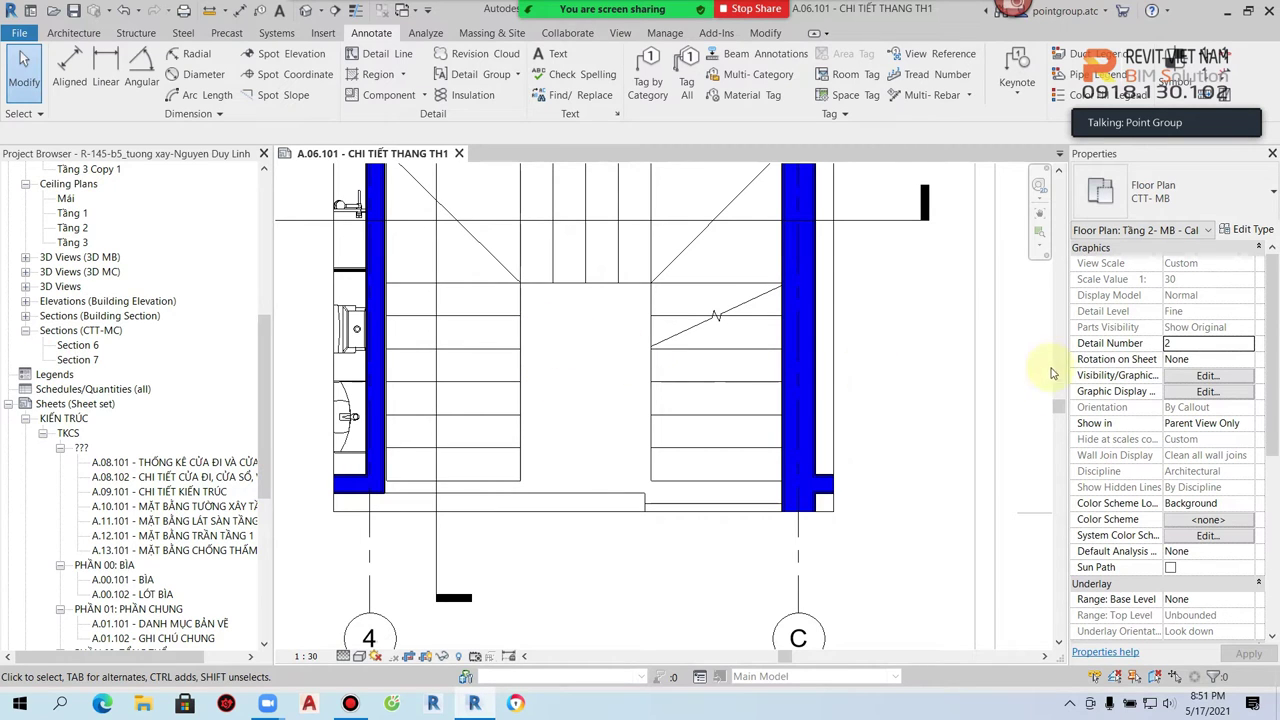
- Add odd riser numbers to the Tầng 2 – MB stair with Tread Number
left_click(935, 74)
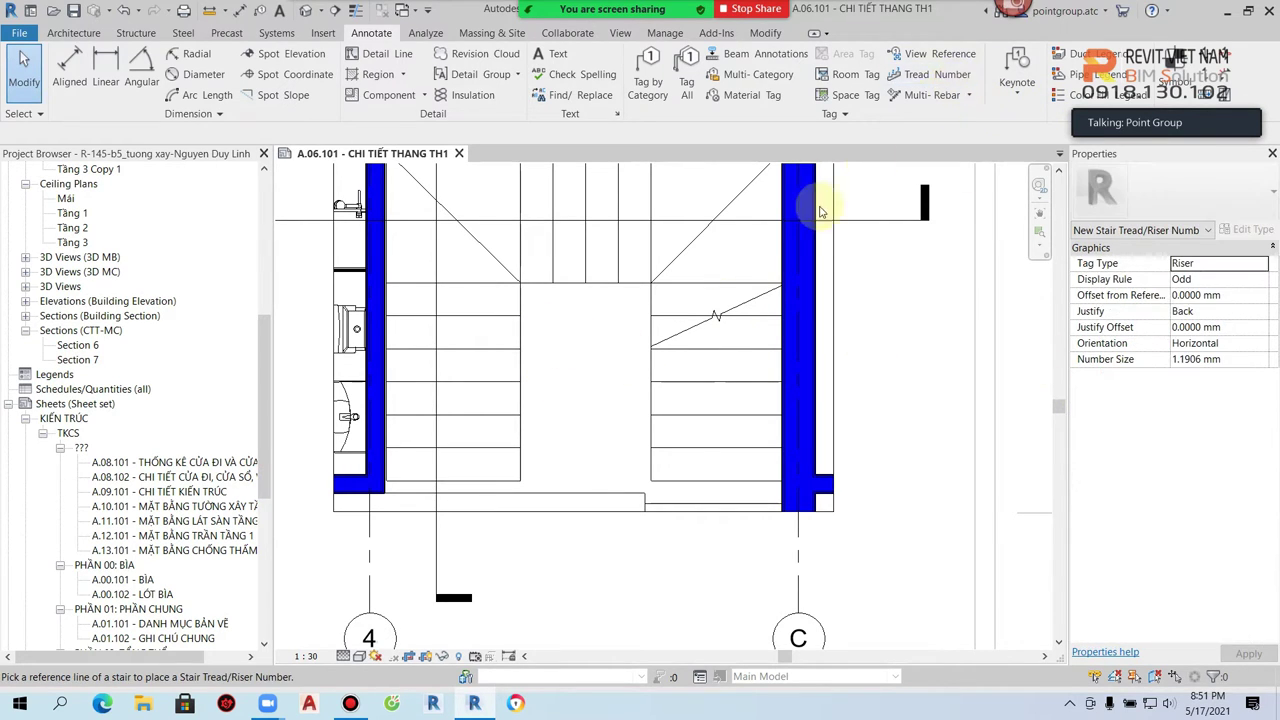
left_click(718, 288)
scroll(486, 487, "up", 2)
scroll(440, 500, "up", 2)
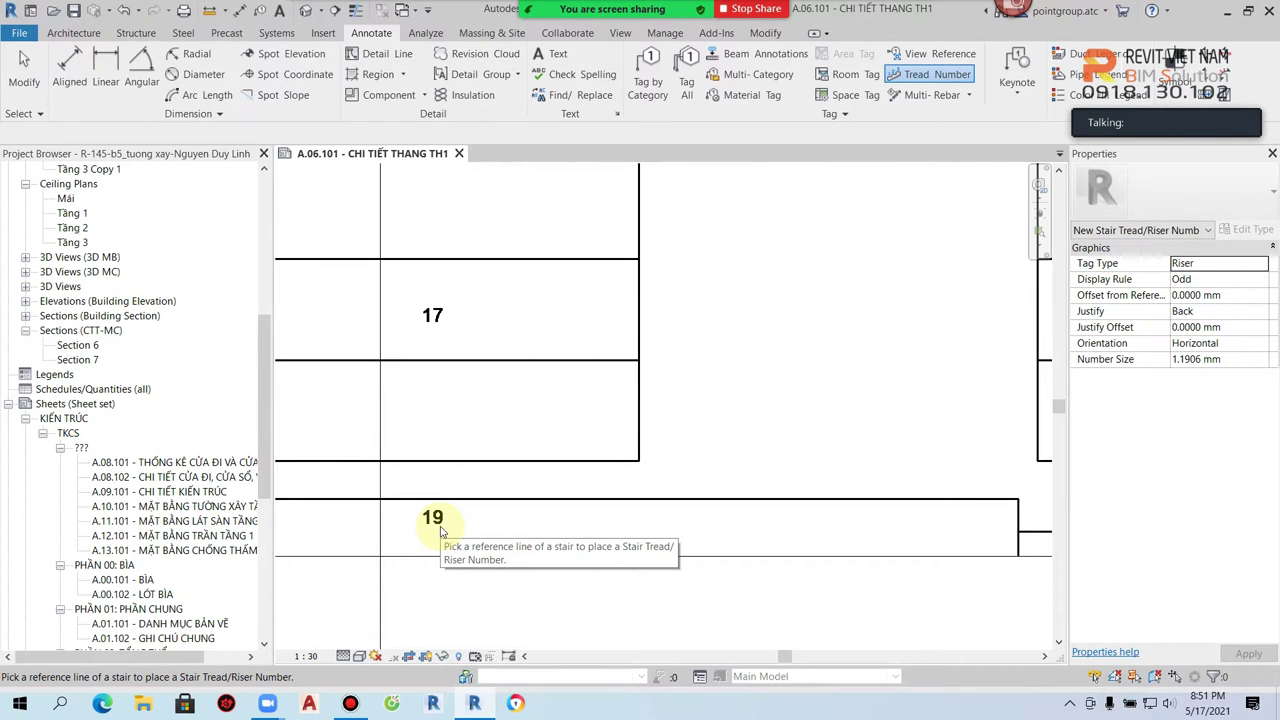
scroll(440, 530, "down", 3)
scroll(460, 520, "down", 2)
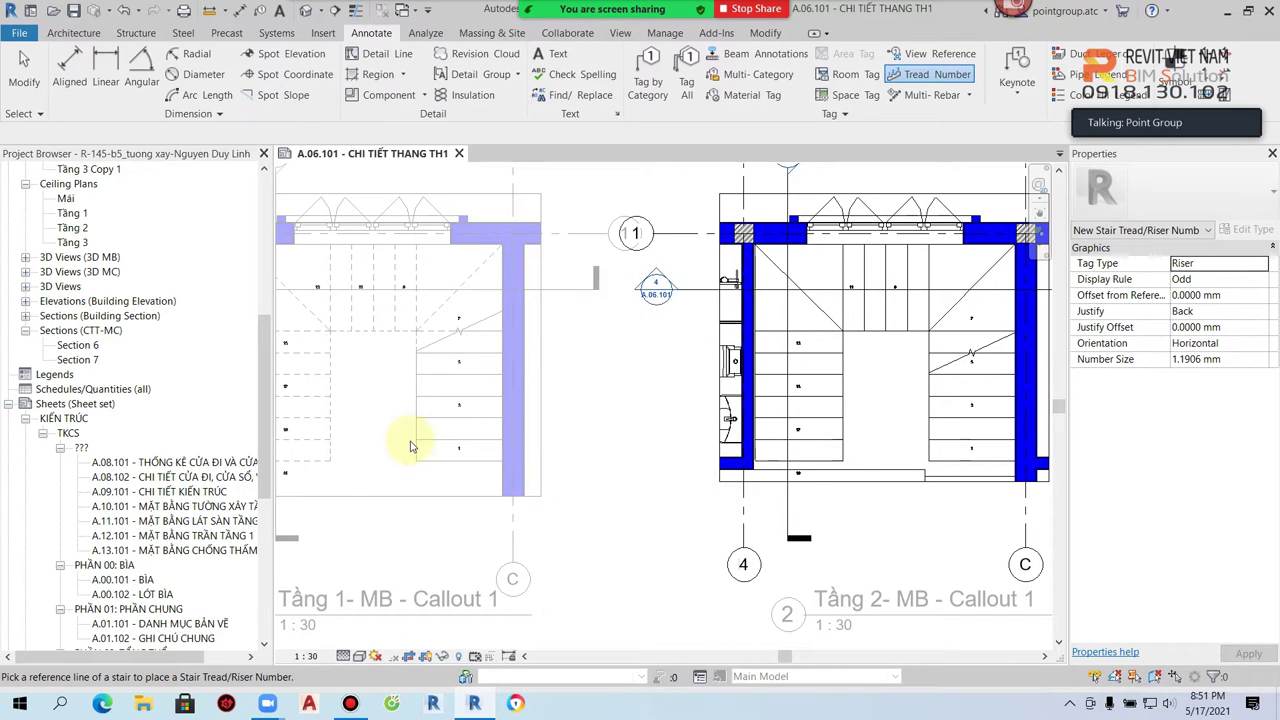
scroll(285, 488, "up", 3)
scroll(380, 480, "down", 3)
scroll(651, 406, "up", 3)
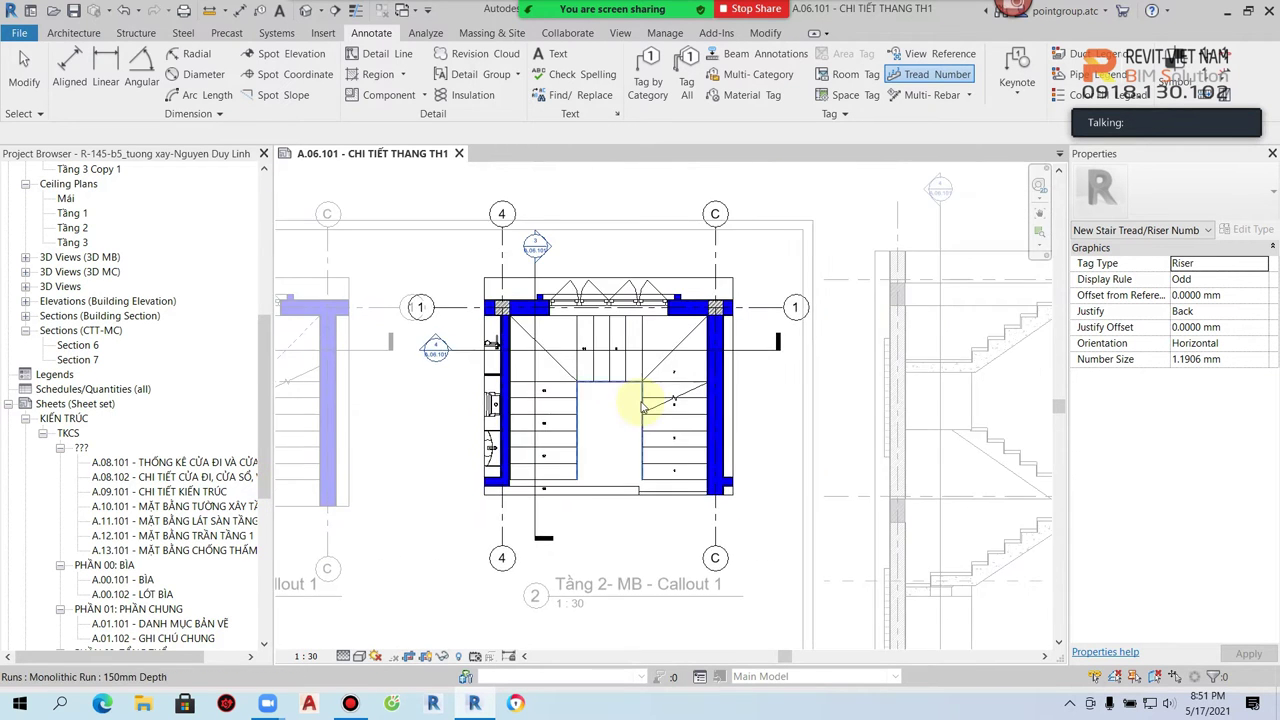
scroll(700, 357, "up", 1)
key("Escape")
left_click(704, 347)
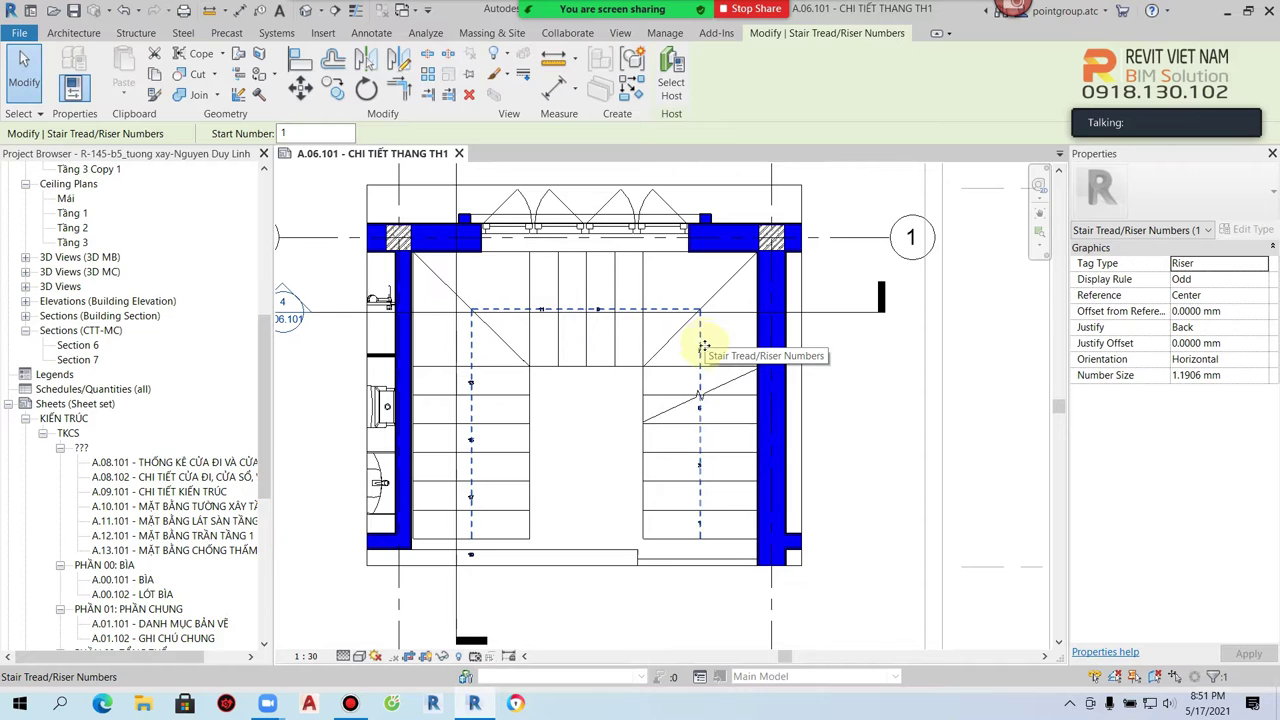
left_click(670, 412)
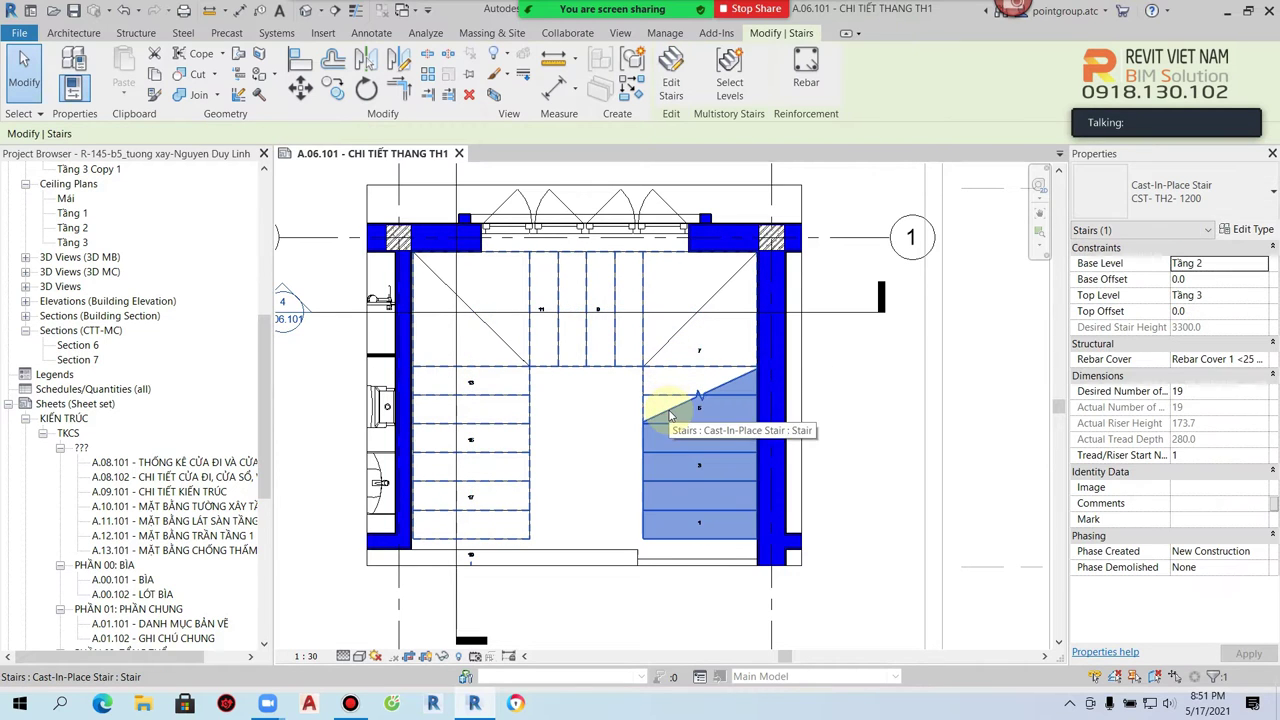
double_click(673, 415)
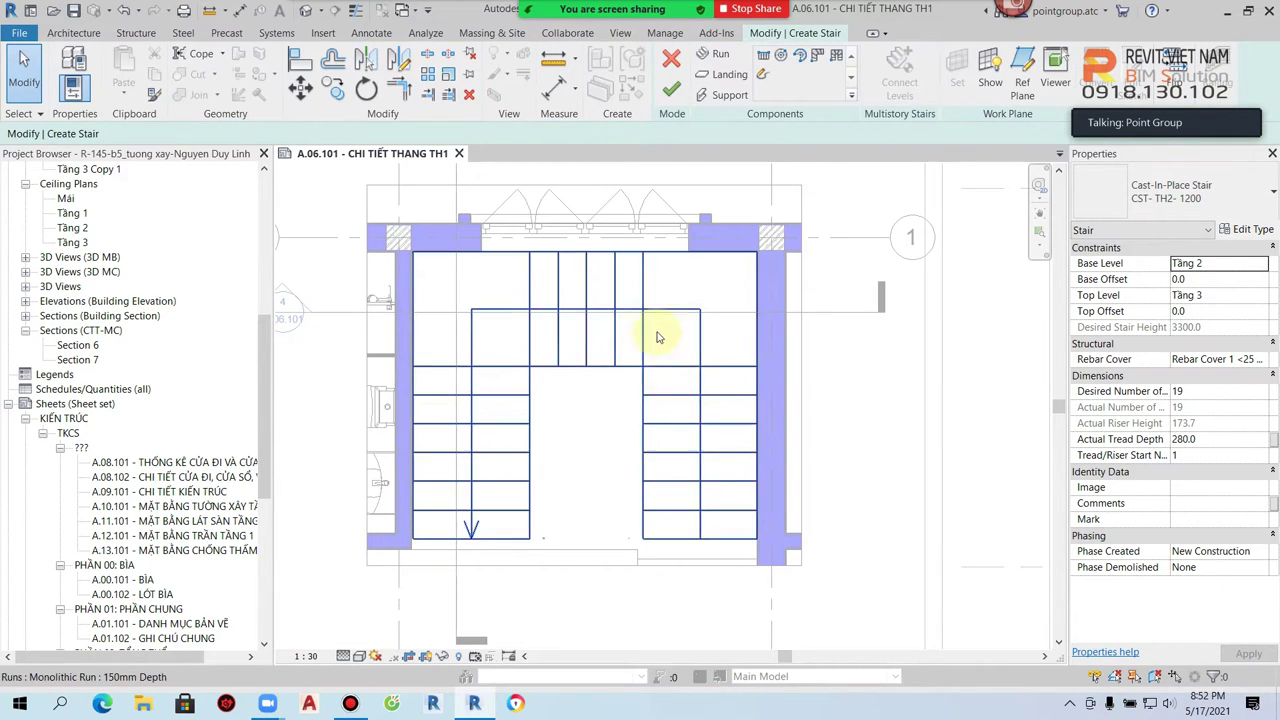
left_click(671, 88)
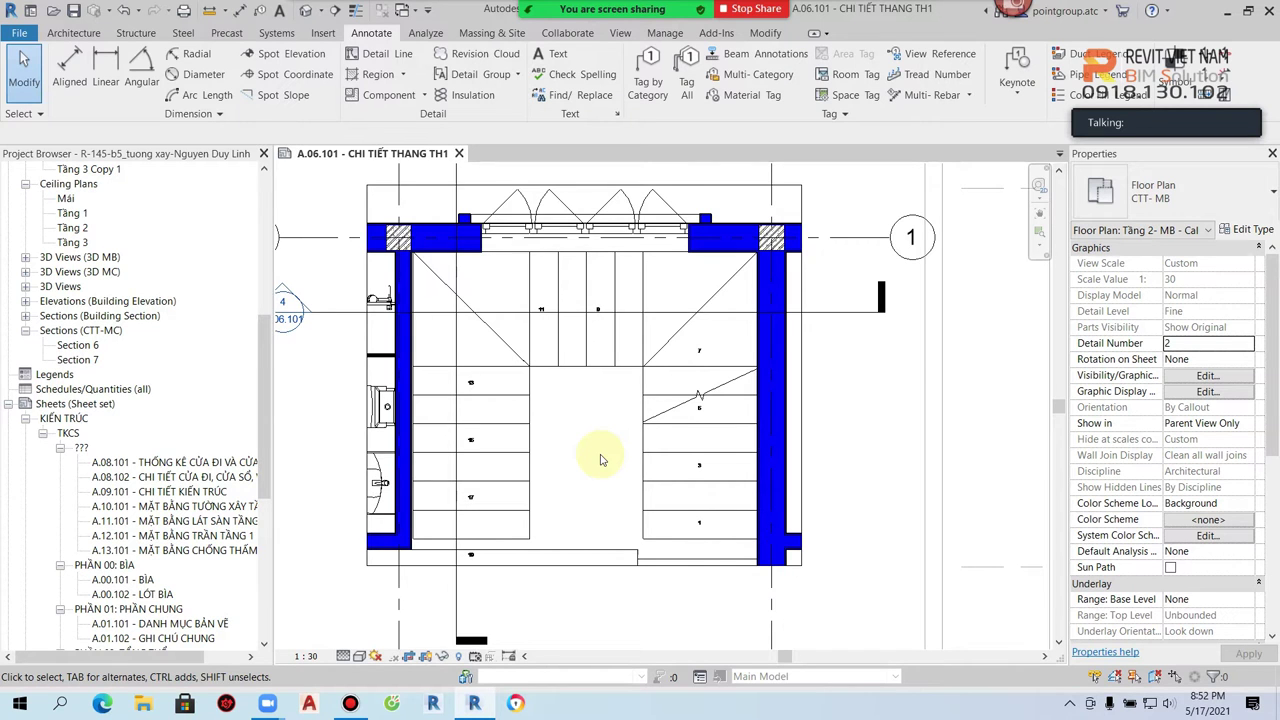
- Select the Tầng 2 stair's riser numbers to check them, then clear the selection
scroll(601, 460, "down", 2)
scroll(580, 440, "down", 2)
scroll(543, 462, "up", 3)
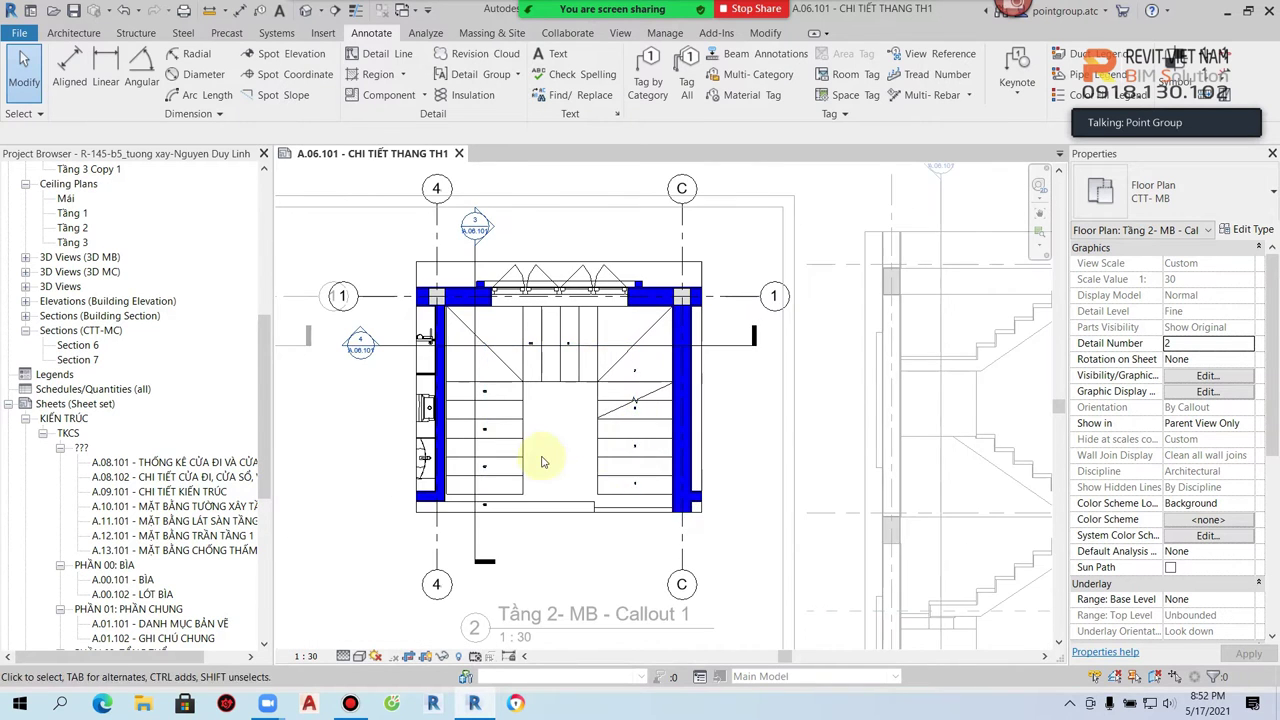
scroll(543, 462, "up", 2)
left_click(640, 446)
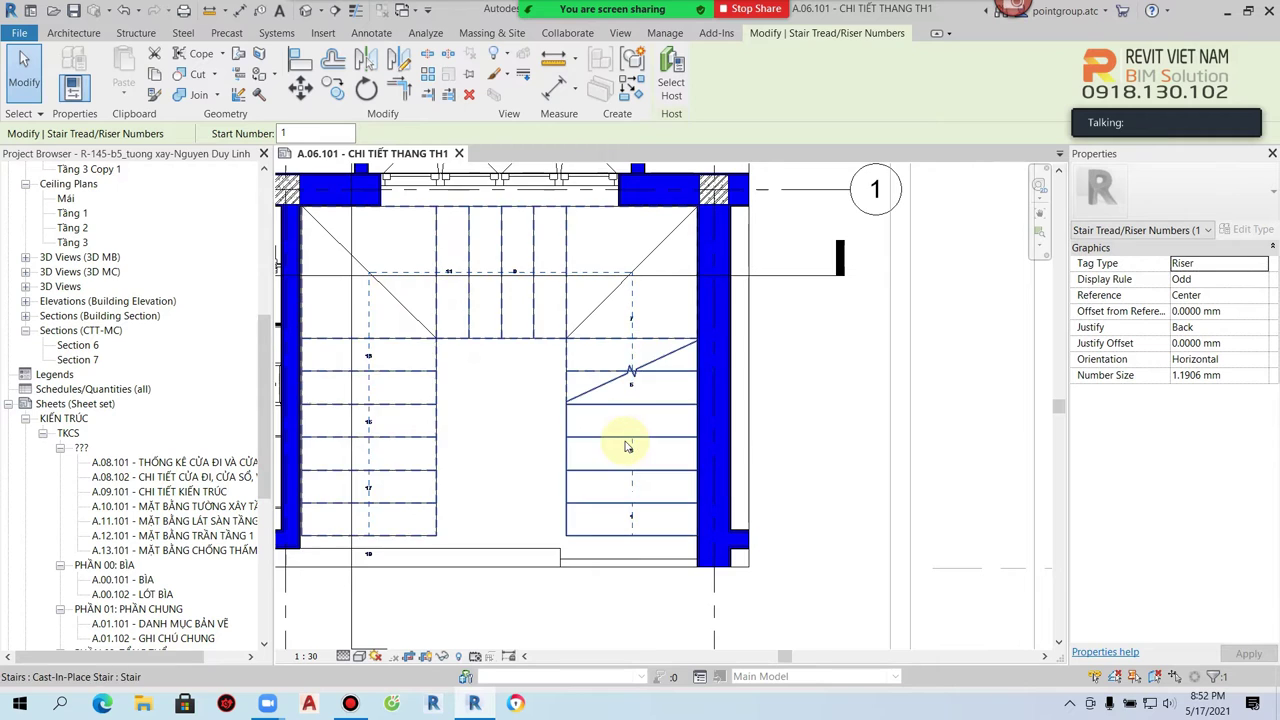
scroll(623, 443, "up", 1)
scroll(606, 449, "down", 1)
scroll(677, 437, "down", 3)
scroll(666, 441, "up", 3)
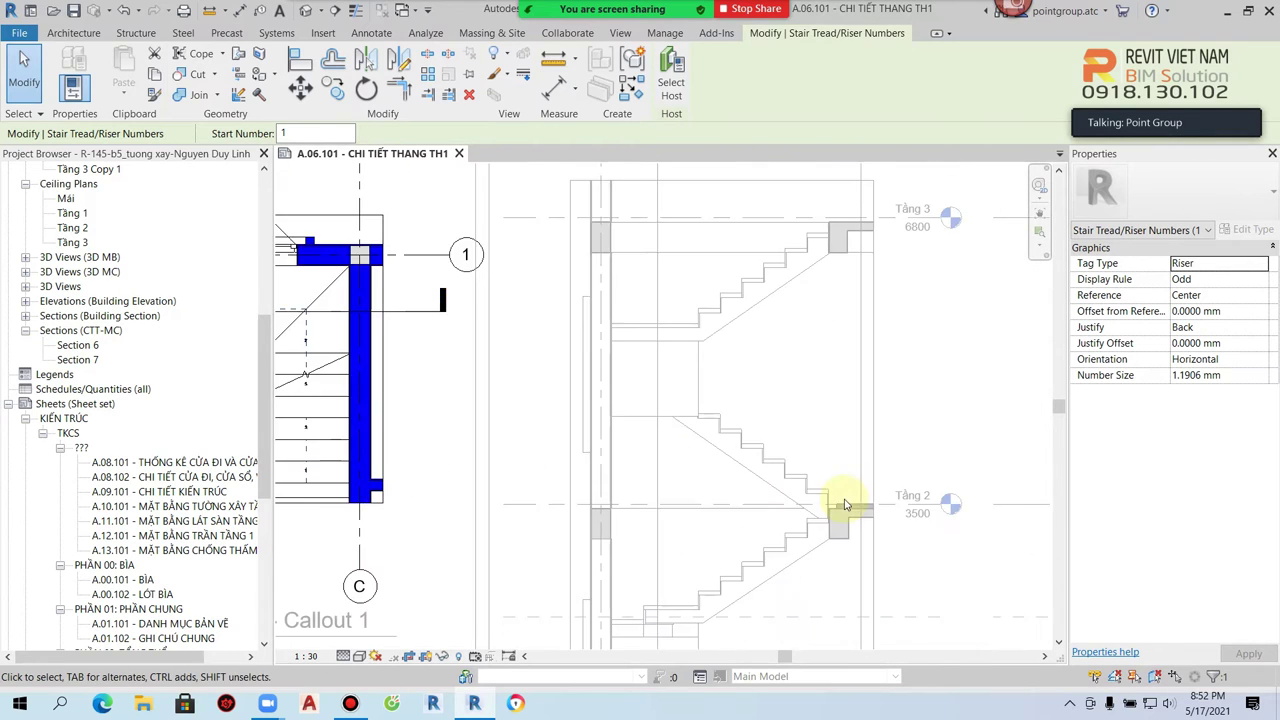
key("Escape")
- Activate the Section 6 stair section viewport on sheet A.06.101
scroll(773, 444, "up", 2)
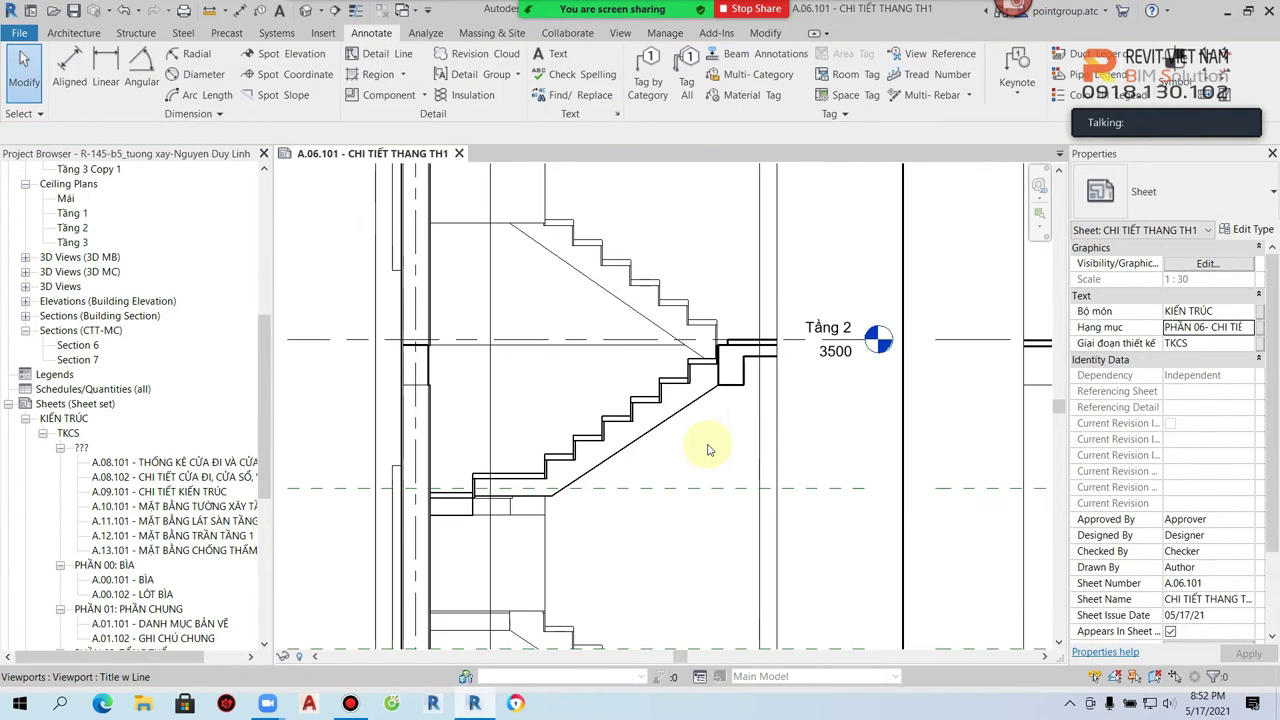
double_click(692, 436)
scroll(648, 424, "up", 2)
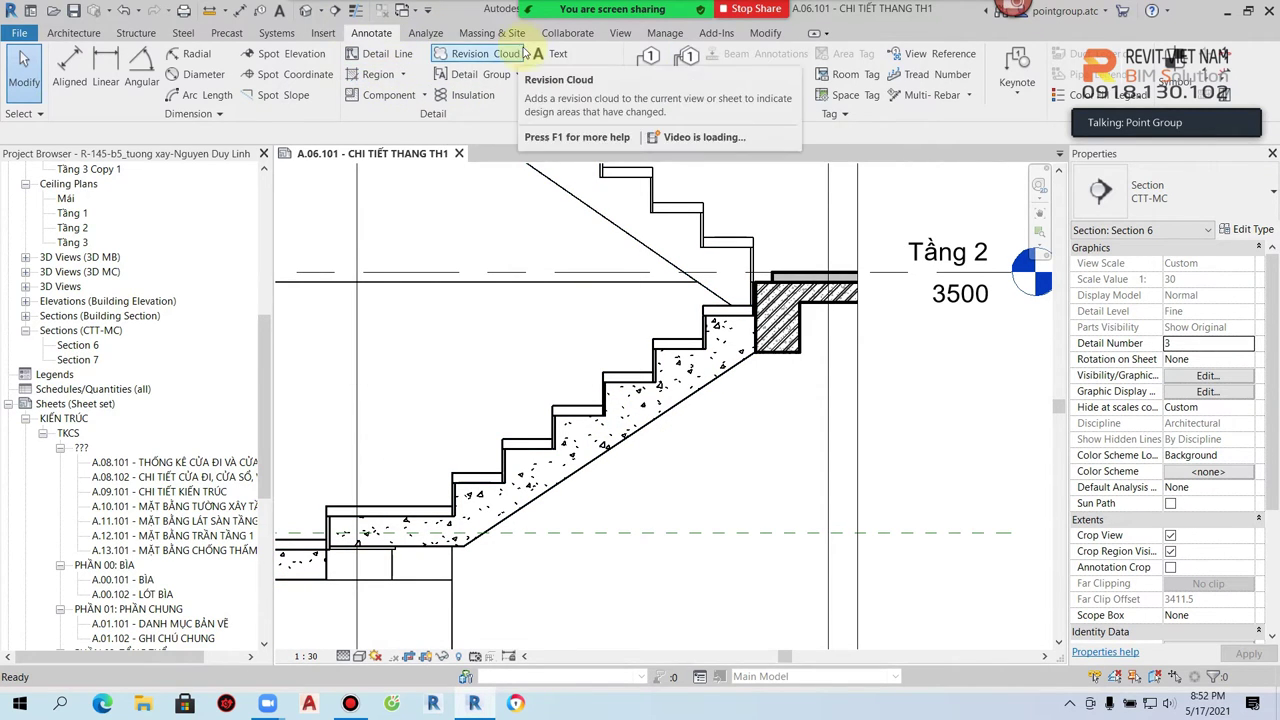
left_click(620, 33)
left_click(553, 92)
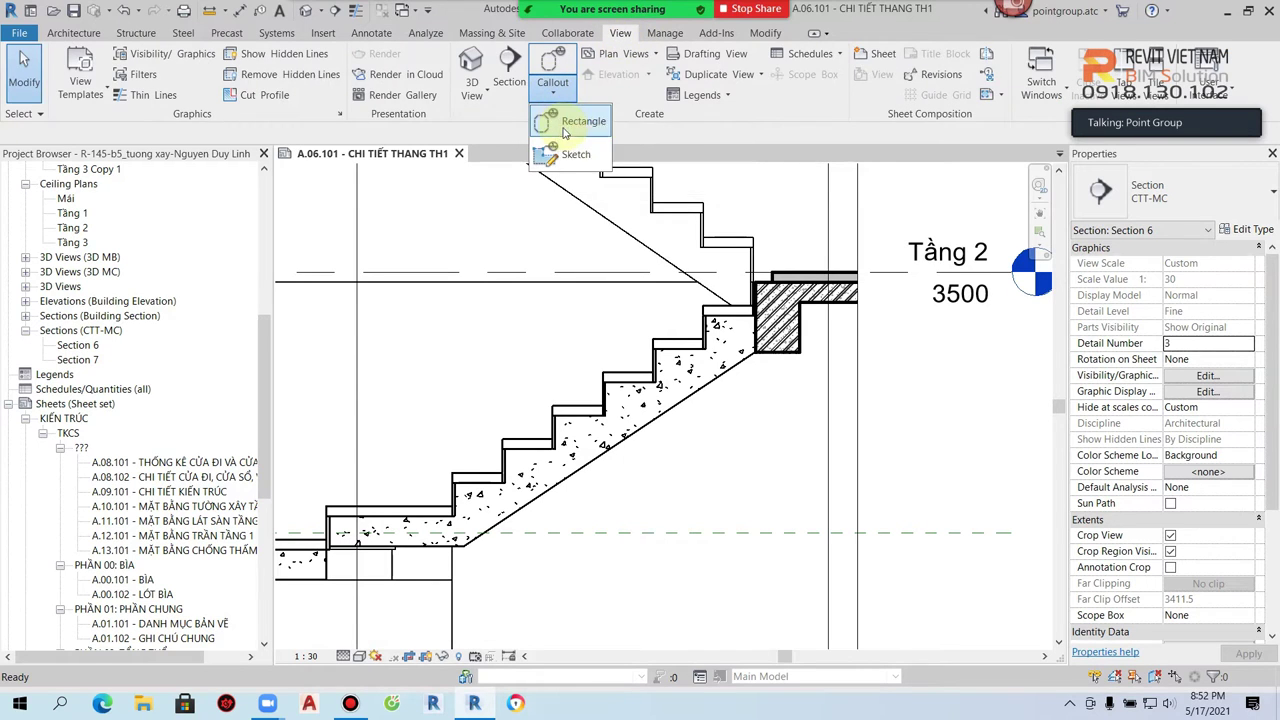
left_click(575, 121)
scroll(571, 366, "down", 2)
left_click(1180, 192)
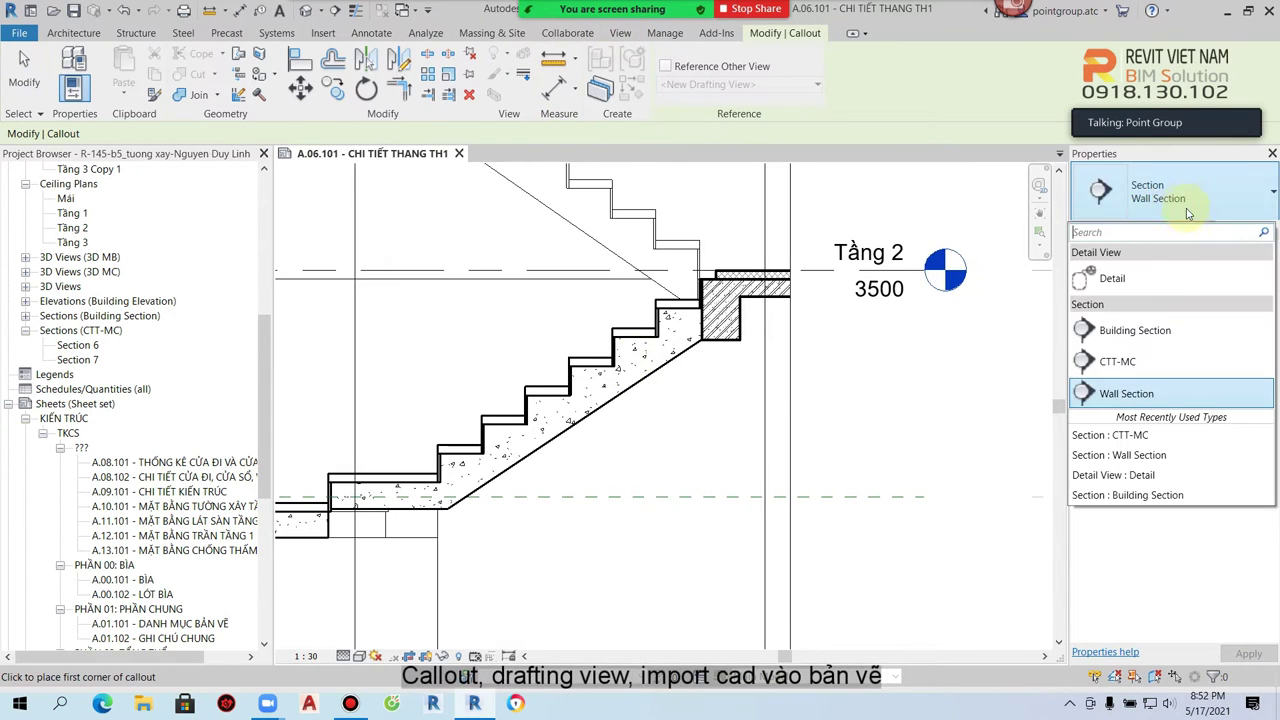
left_click(1110, 278)
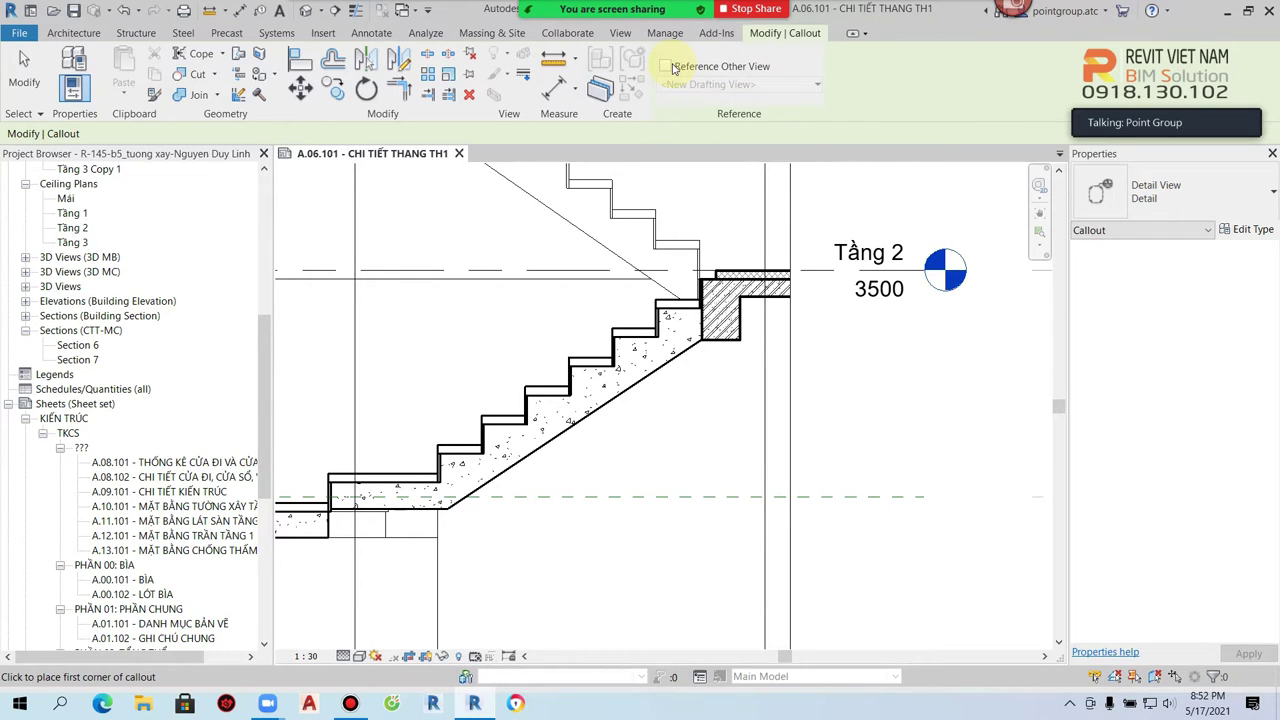
key("Escape")
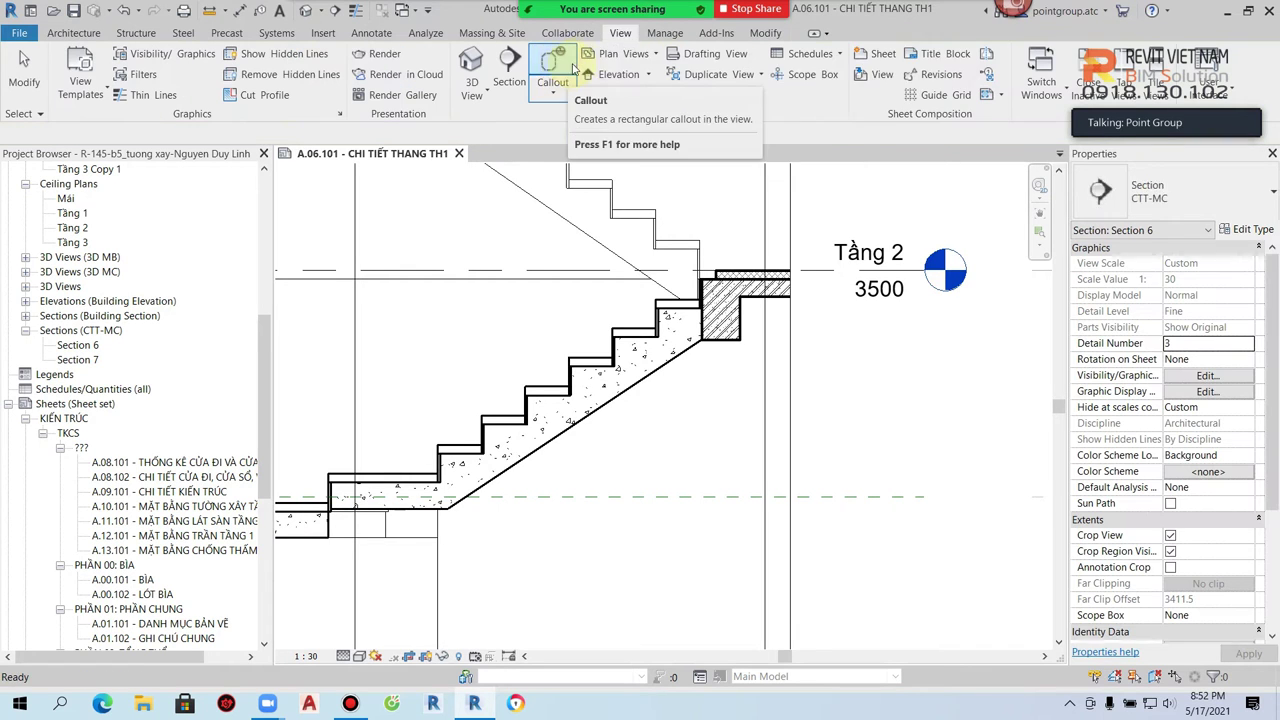
- Create a 1:10 drafting view named CHI TIẾT 1 and minimize Revit
left_click(735, 54)
type("CHI TIẾT 1")
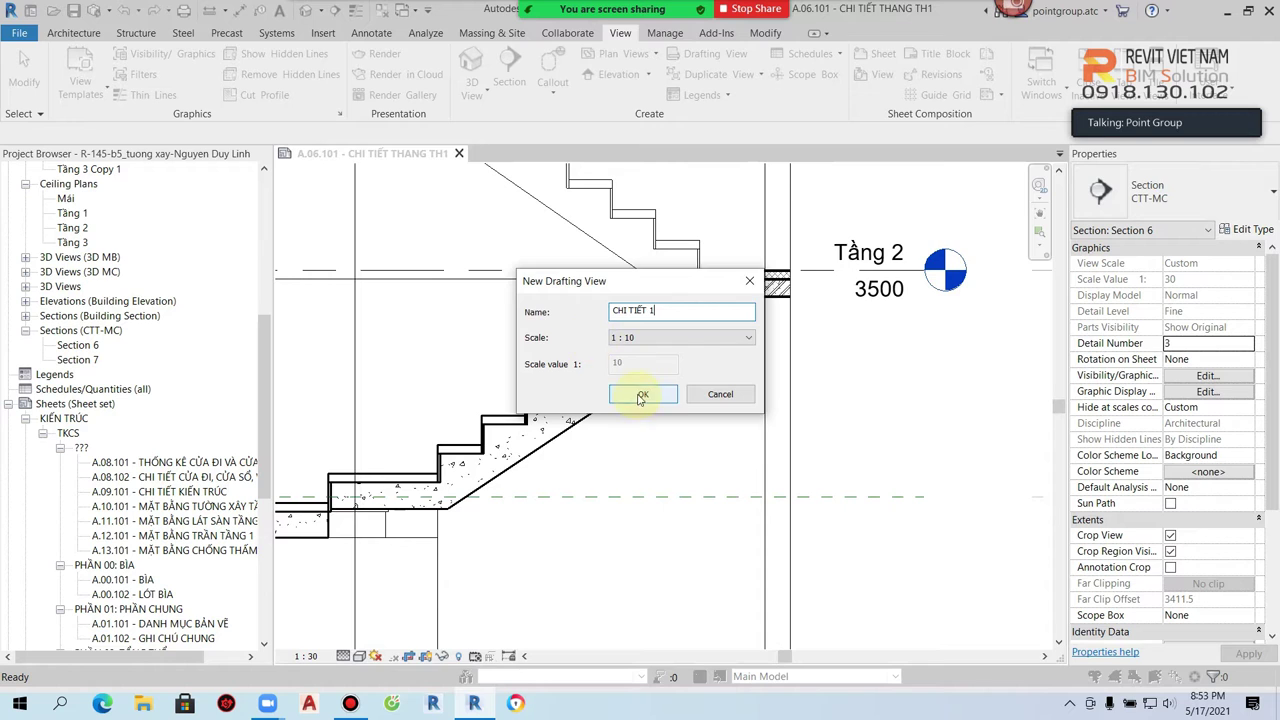
left_click(641, 397)
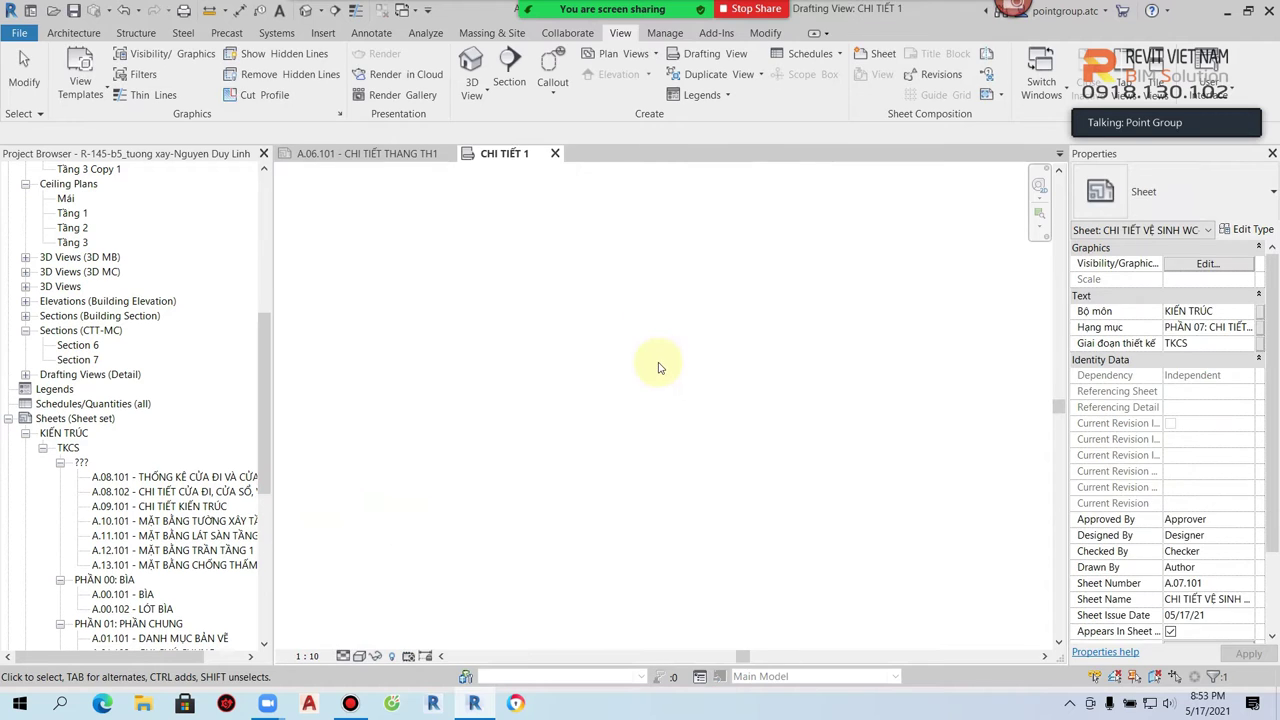
left_click(1232, 15)
- Browse to the stair project's DWG folder and open AR-DD-DSC-08XX.dwg in AutoCAD
double_click(174, 127)
left_click(15, 54)
double_click(203, 112)
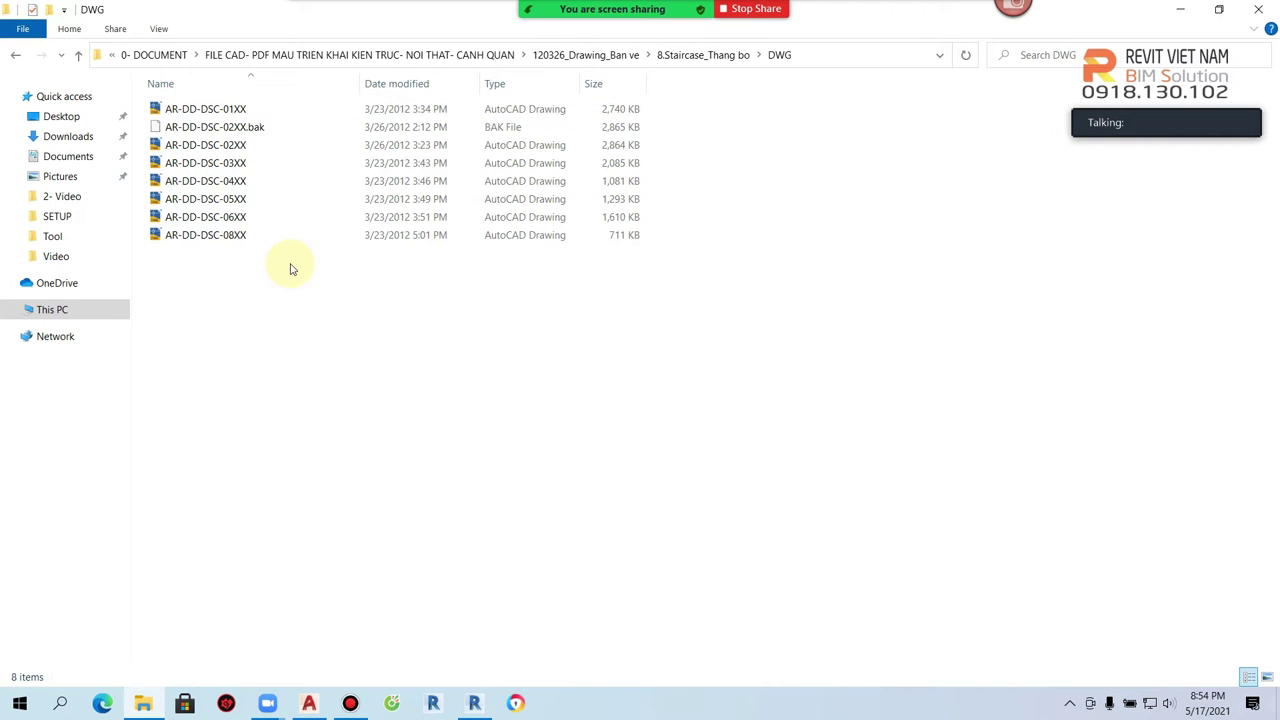
double_click(238, 235)
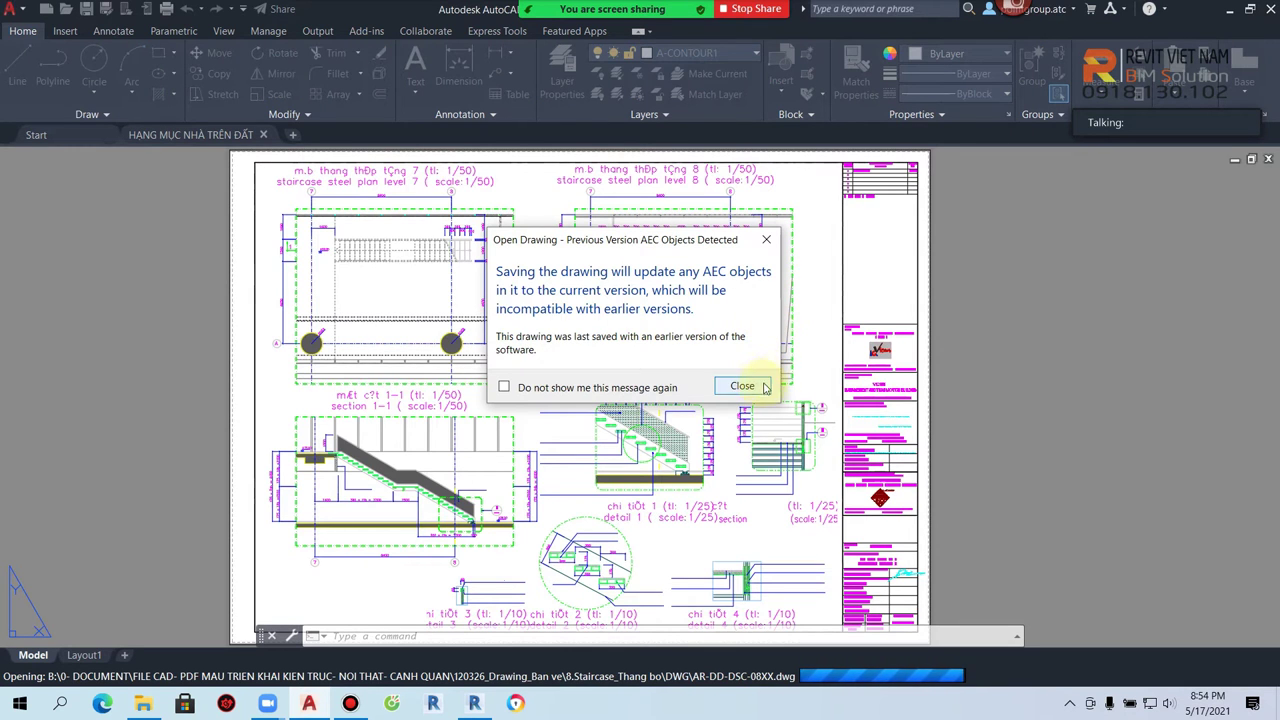
- Dismiss the AEC notice, ignore unresolved reference files, and switch to model space
left_click(742, 386)
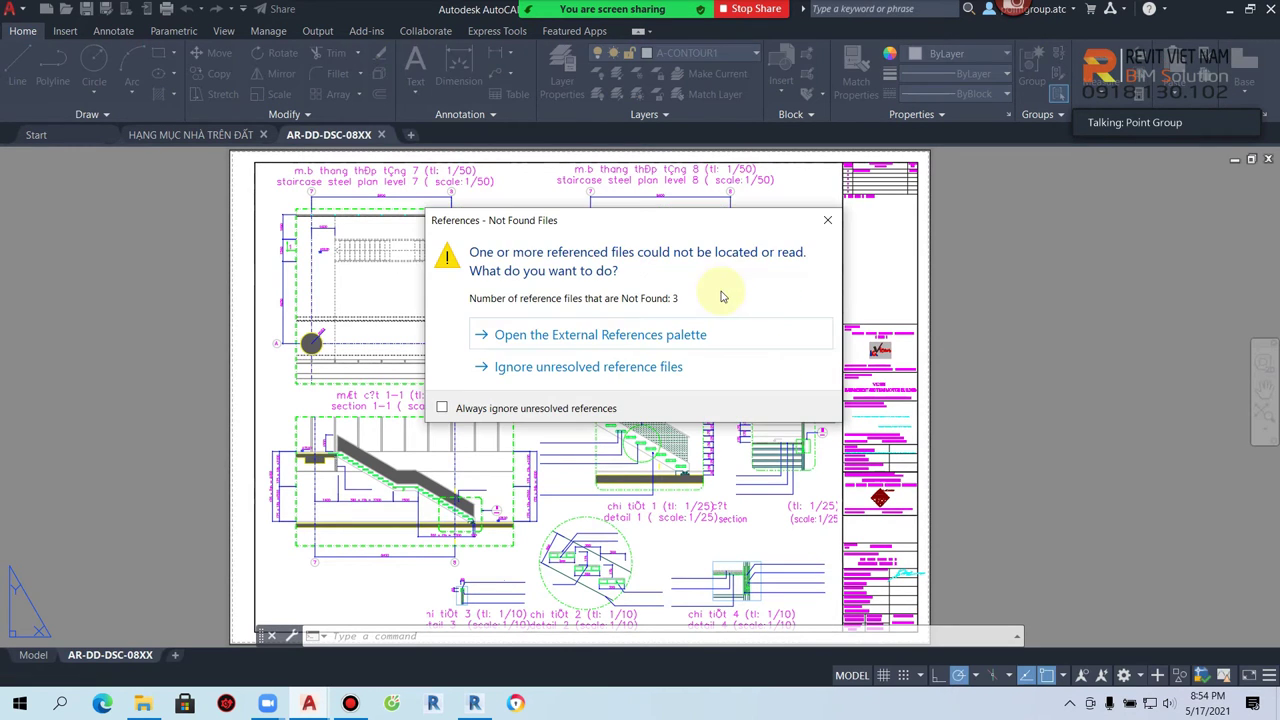
left_click(630, 366)
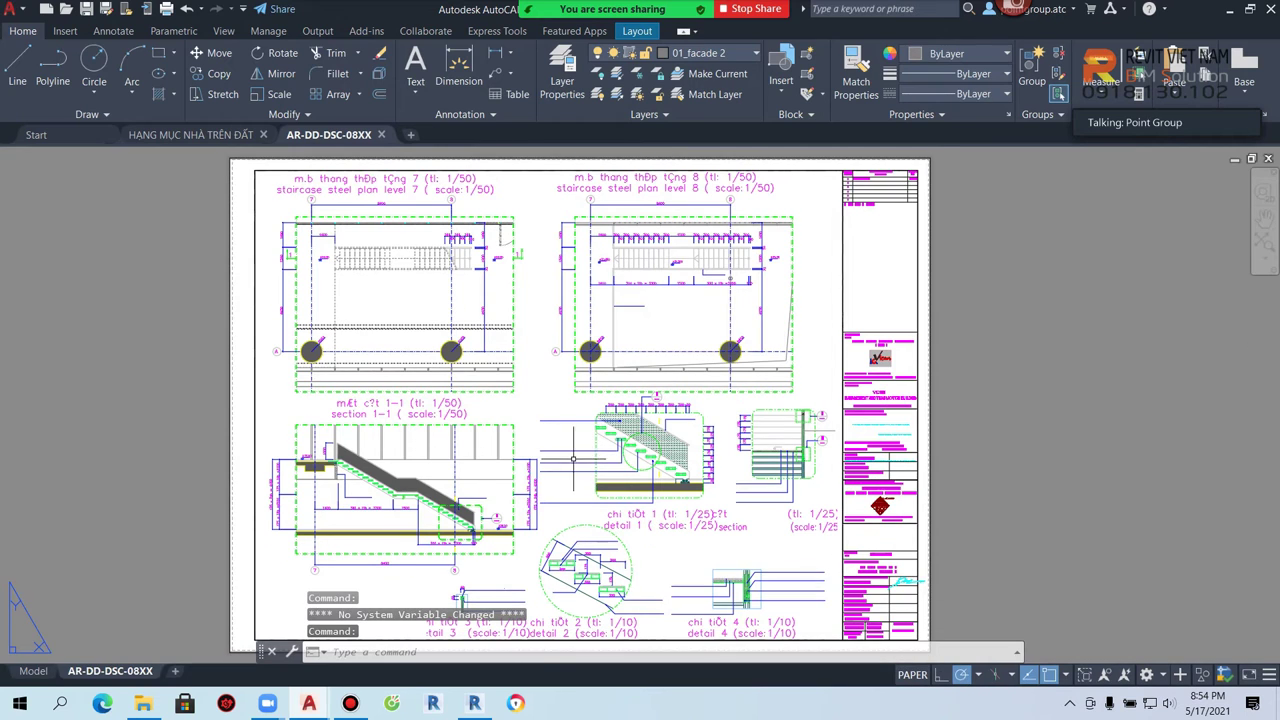
left_click(33, 671)
- Zoom and pan the model space to centre the circular stair detail 2
scroll(545, 425, "down", 8)
scroll(557, 412, "down", 4)
scroll(557, 412, "up", 5)
scroll(466, 443, "up", 5)
scroll(671, 391, "down", 2)
scroll(820, 429, "up", 3)
middle_click_drag(820, 429, 470, 390)
scroll(793, 461, "up", 2)
middle_click_drag(793, 461, 764, 411)
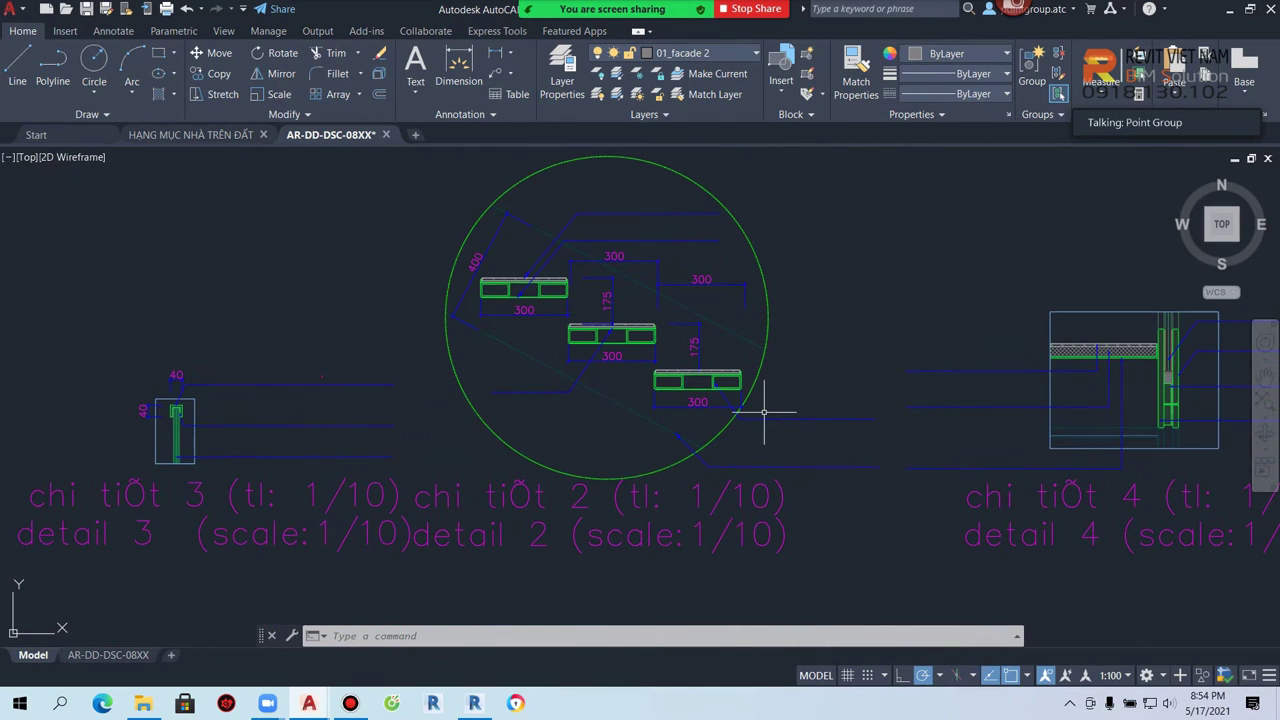
scroll(764, 411, "down", 2)
key("Escape")
key("Escape")
- Window-select all objects of detail 2 and run the WBLOCK command on them
left_click(527, 212)
left_click(862, 493)
type("uu")
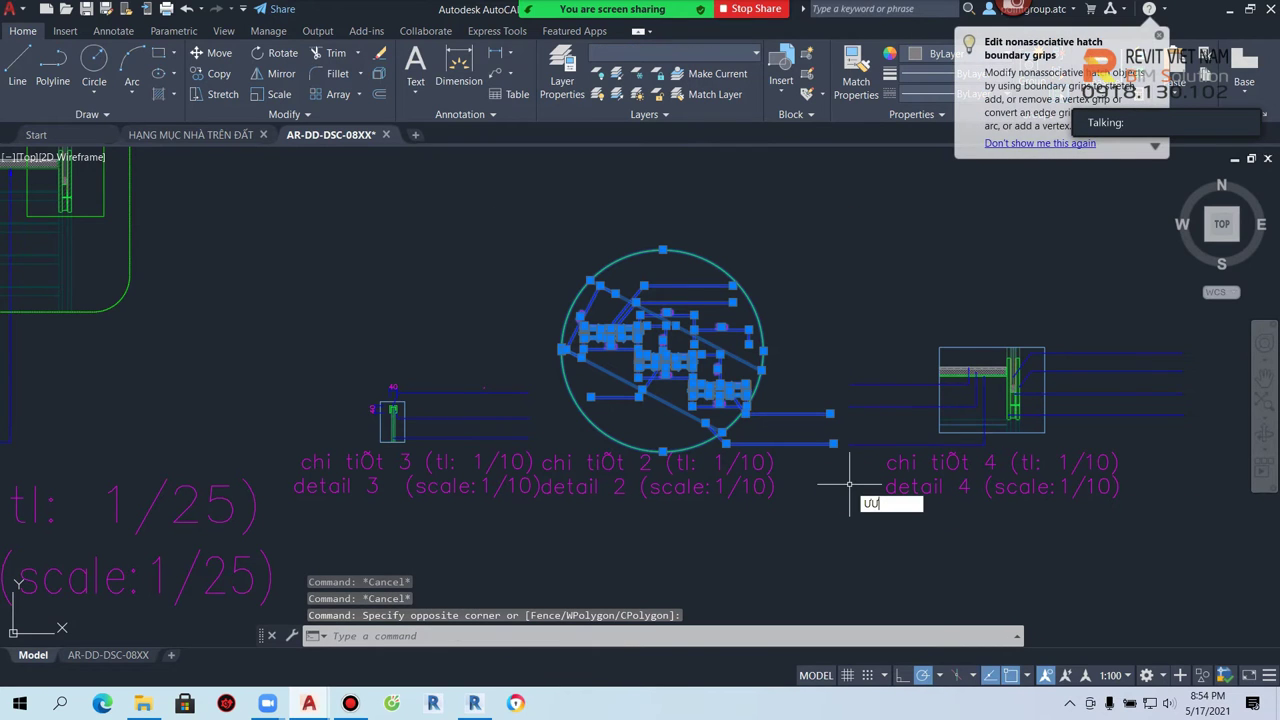
key("Return")
type("uw")
key("BackSpace")
key("BackSpace")
type("w")
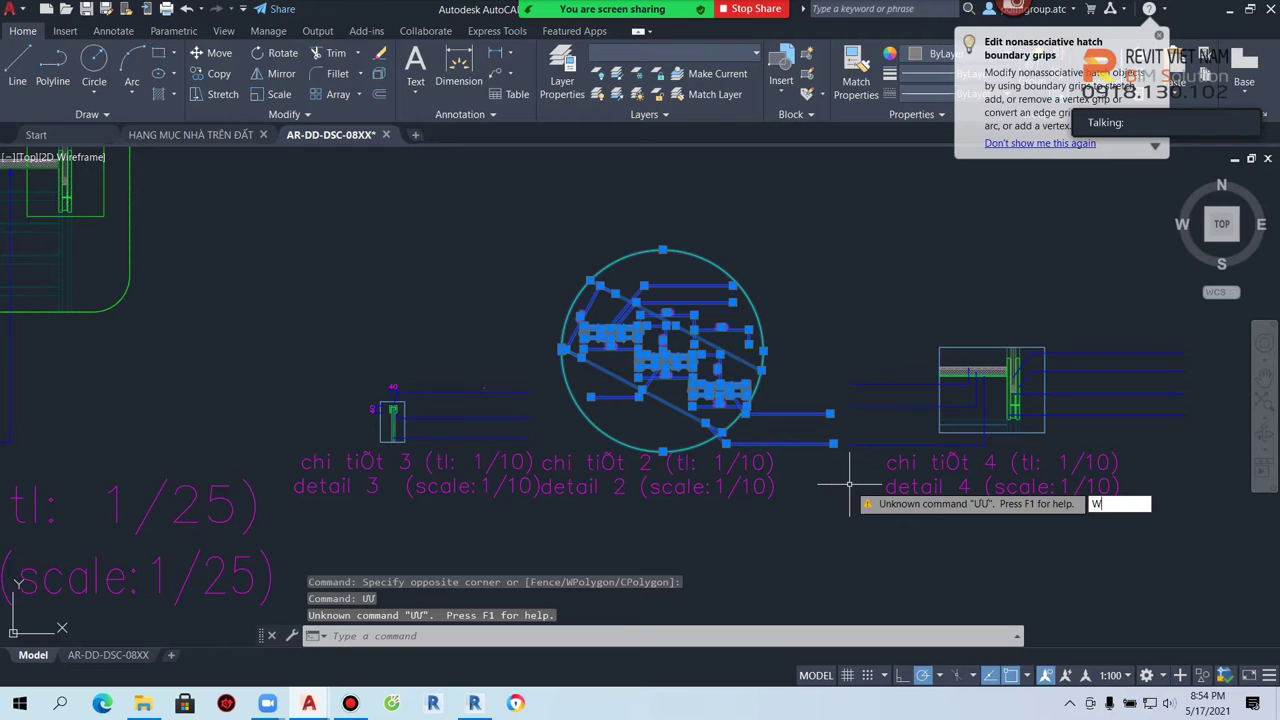
key("Return")
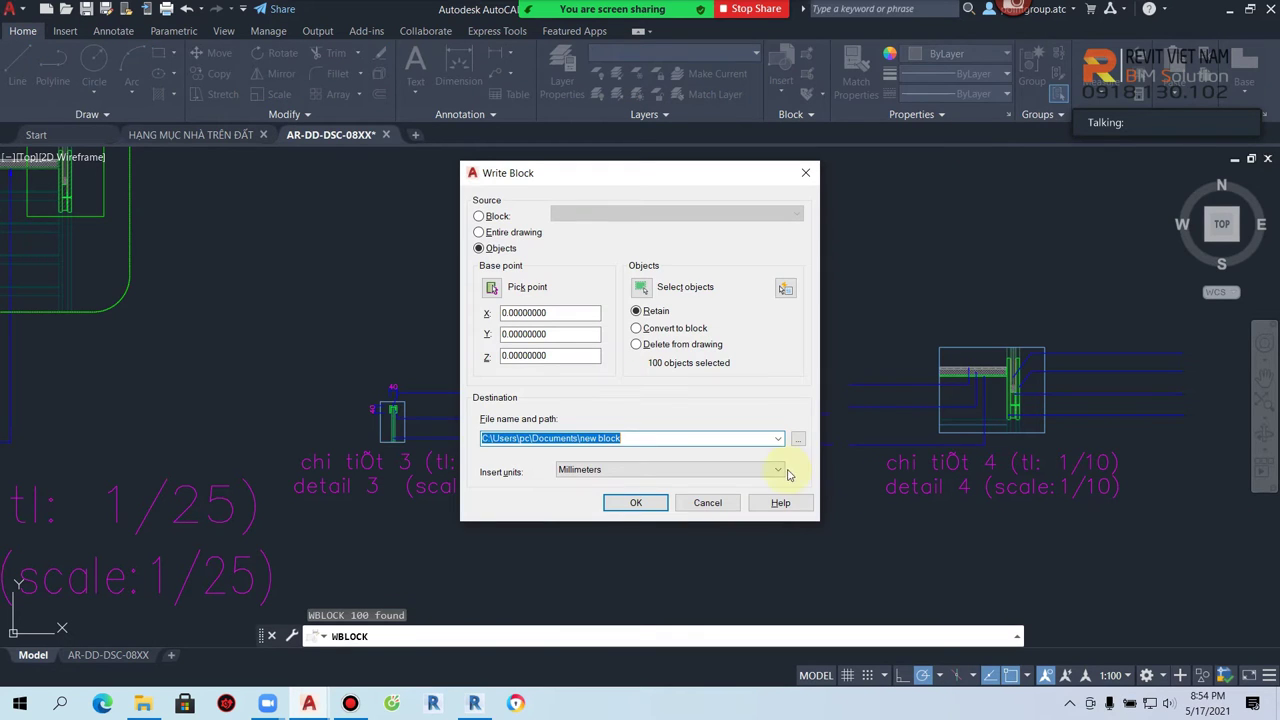
- Write the selection to Desktop\CT1.dwg in an older DWG format and return to Revit
left_click(799, 439)
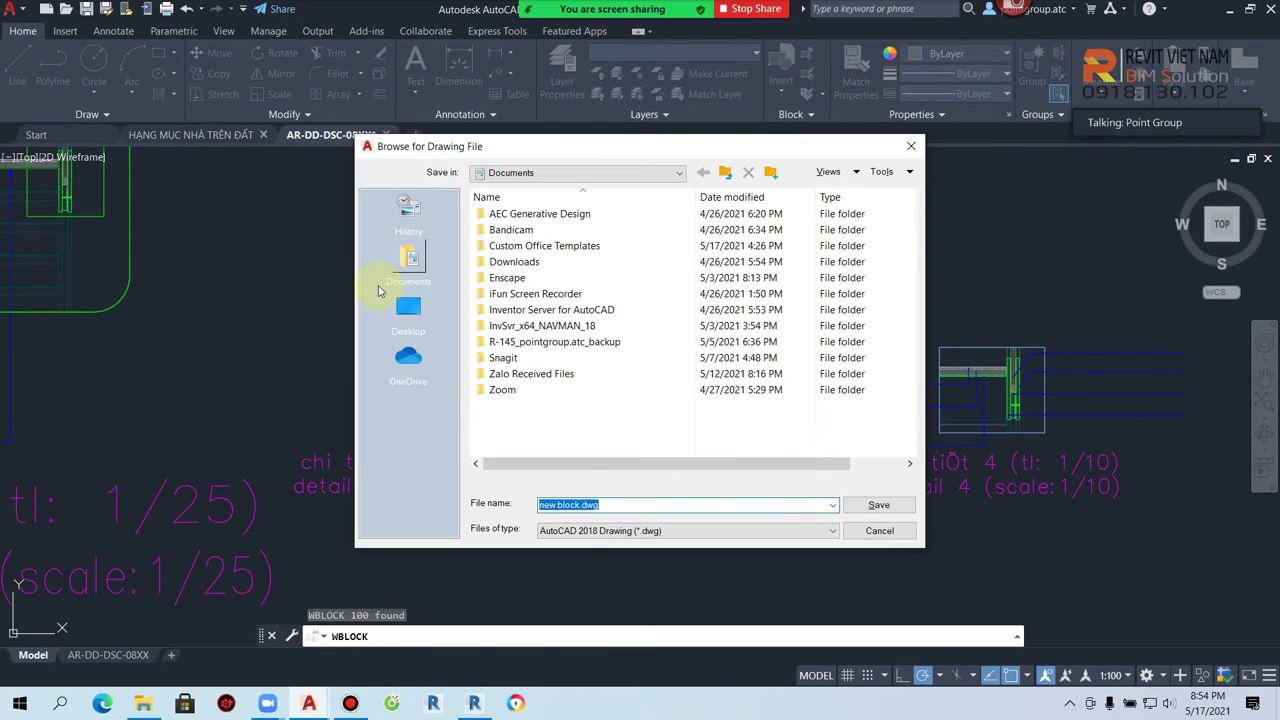
left_click(408, 308)
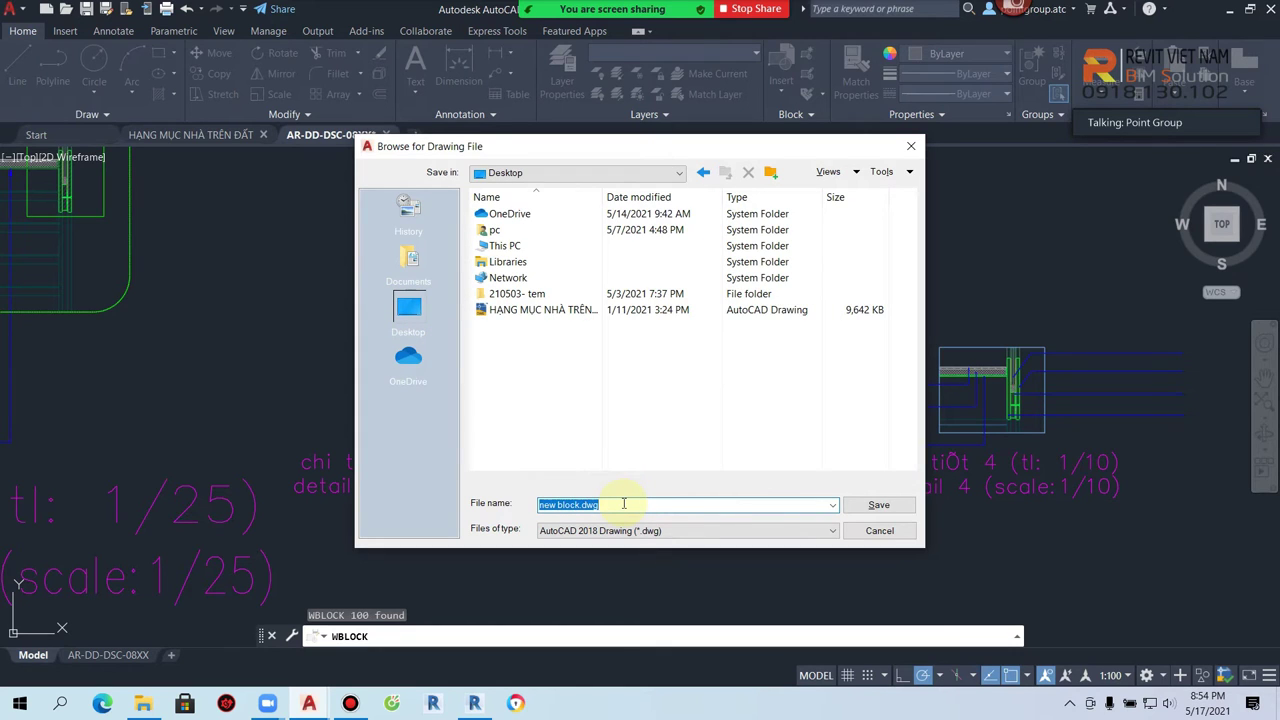
type("CT1")
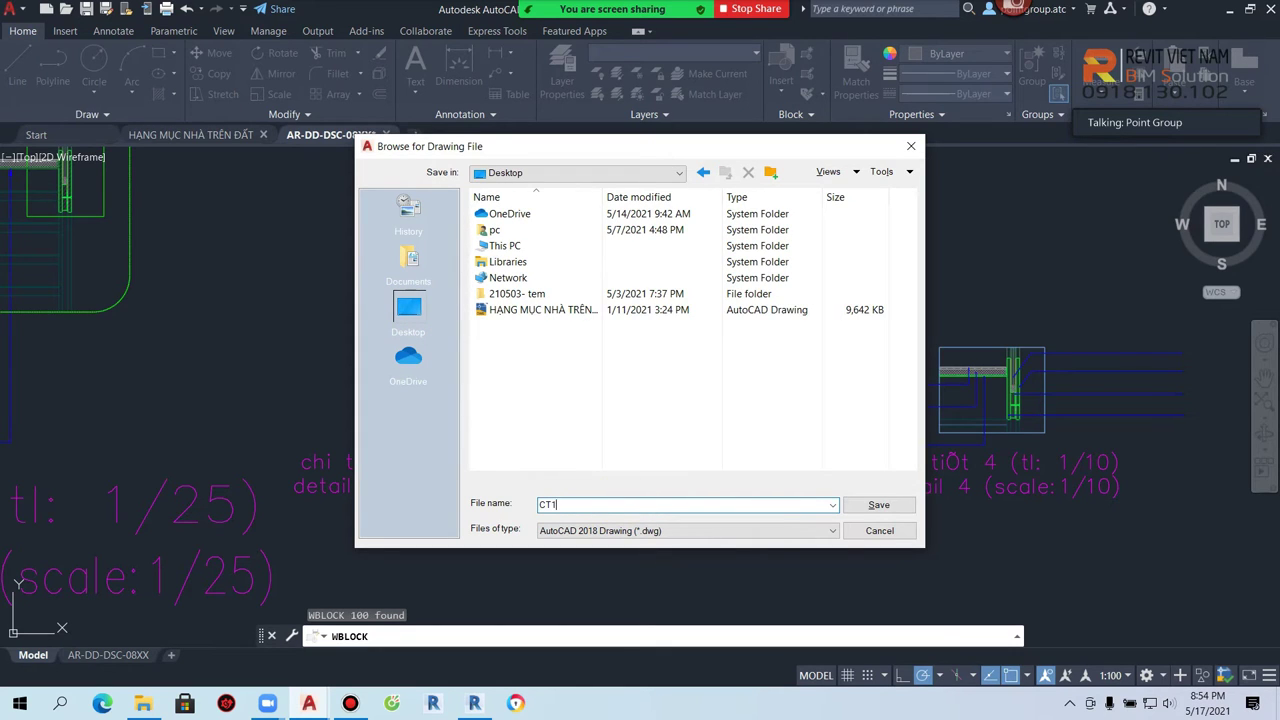
left_click(690, 530)
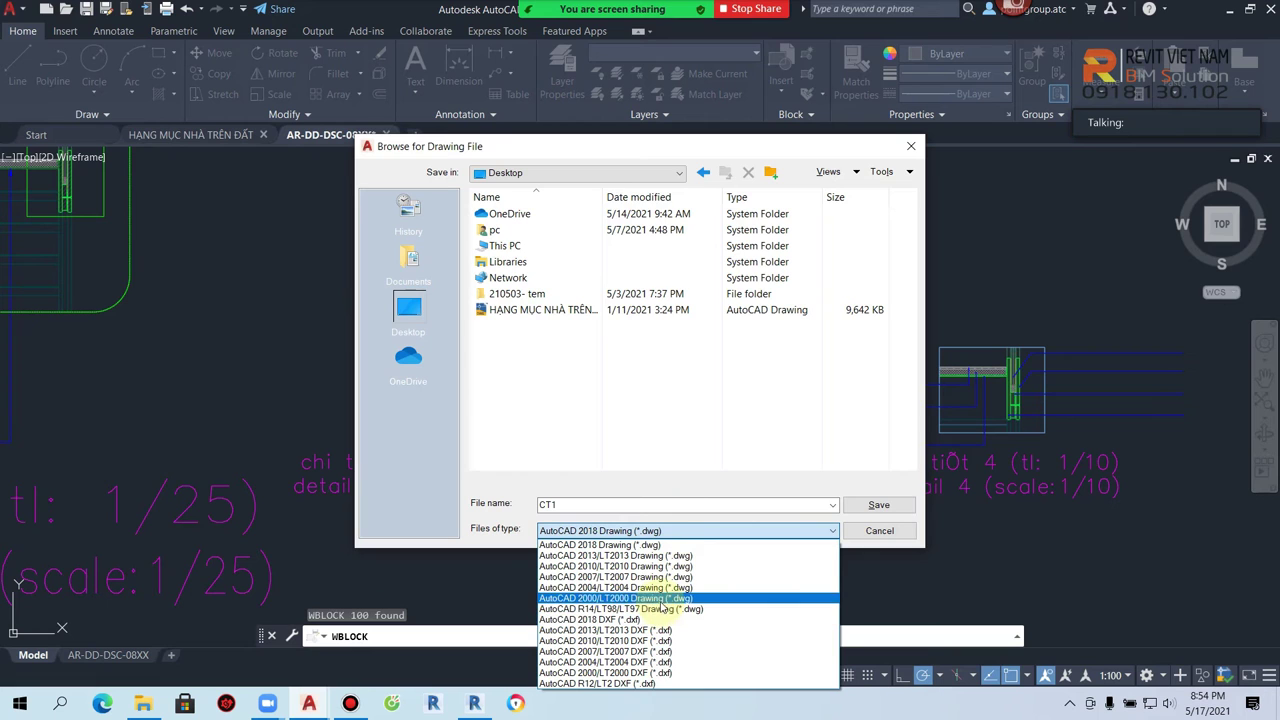
left_click(663, 588)
left_click(874, 505)
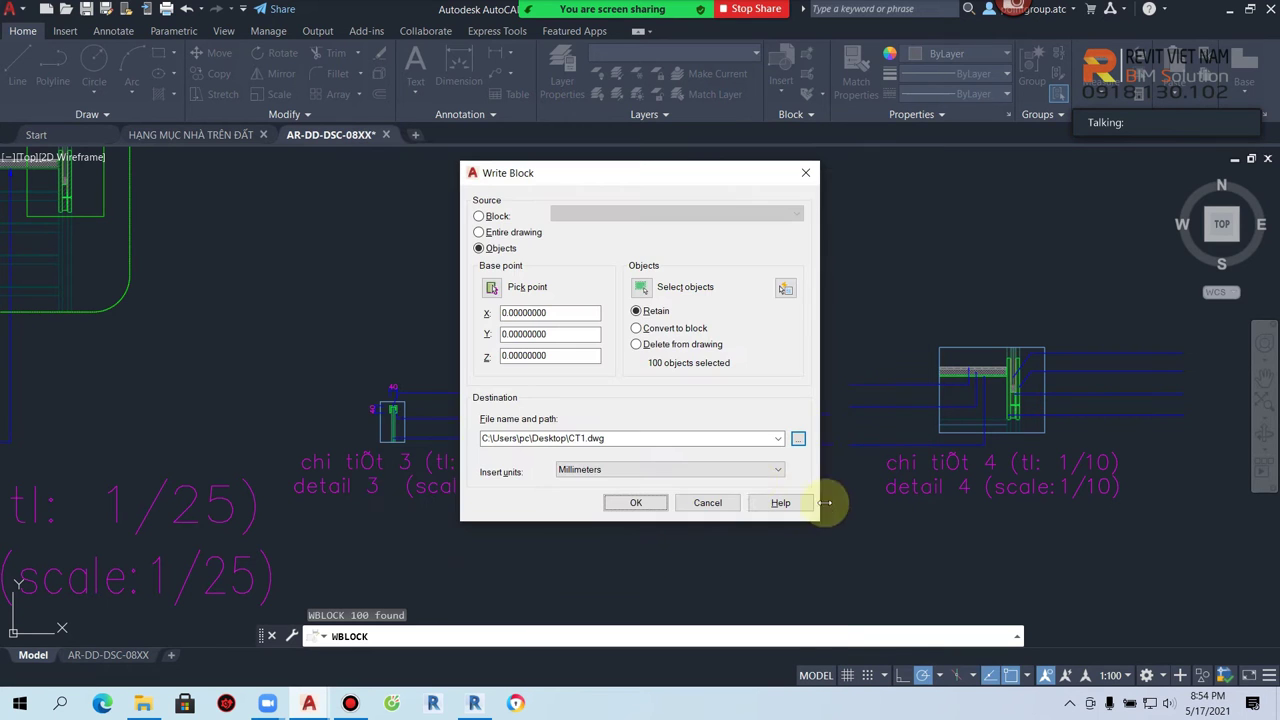
left_click(638, 503)
mouse_move(474, 703)
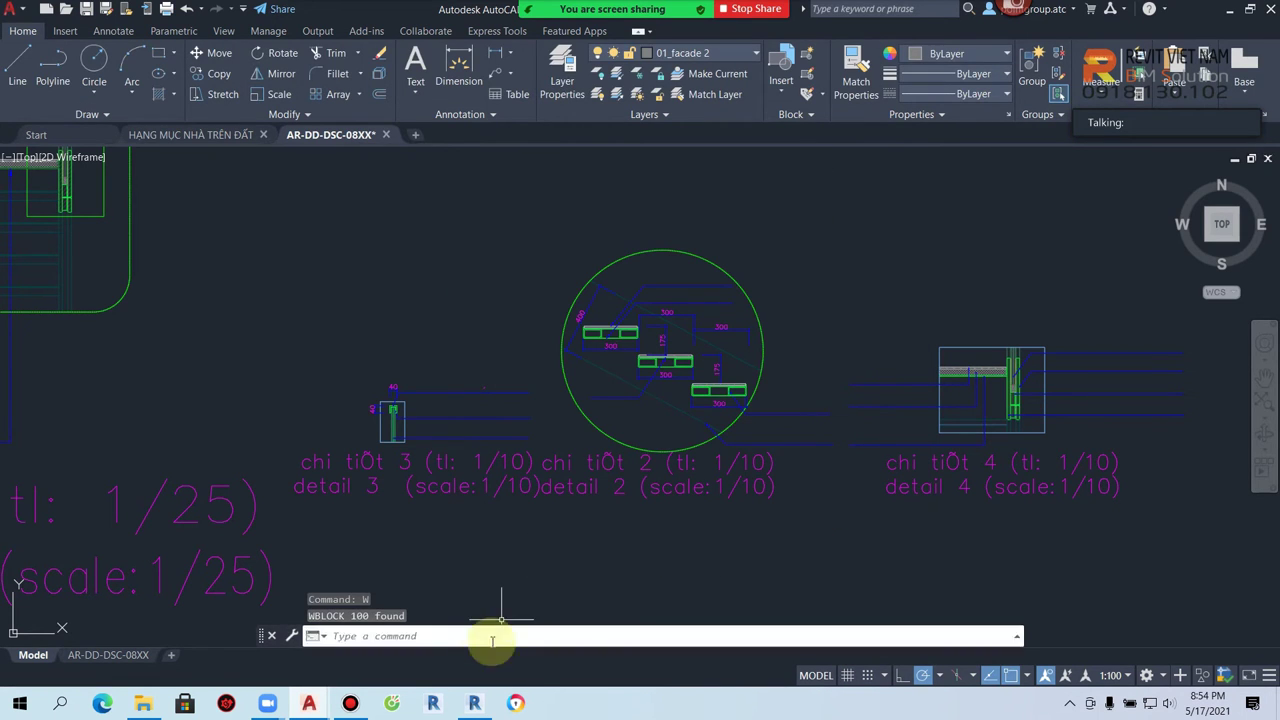
left_click(474, 705)
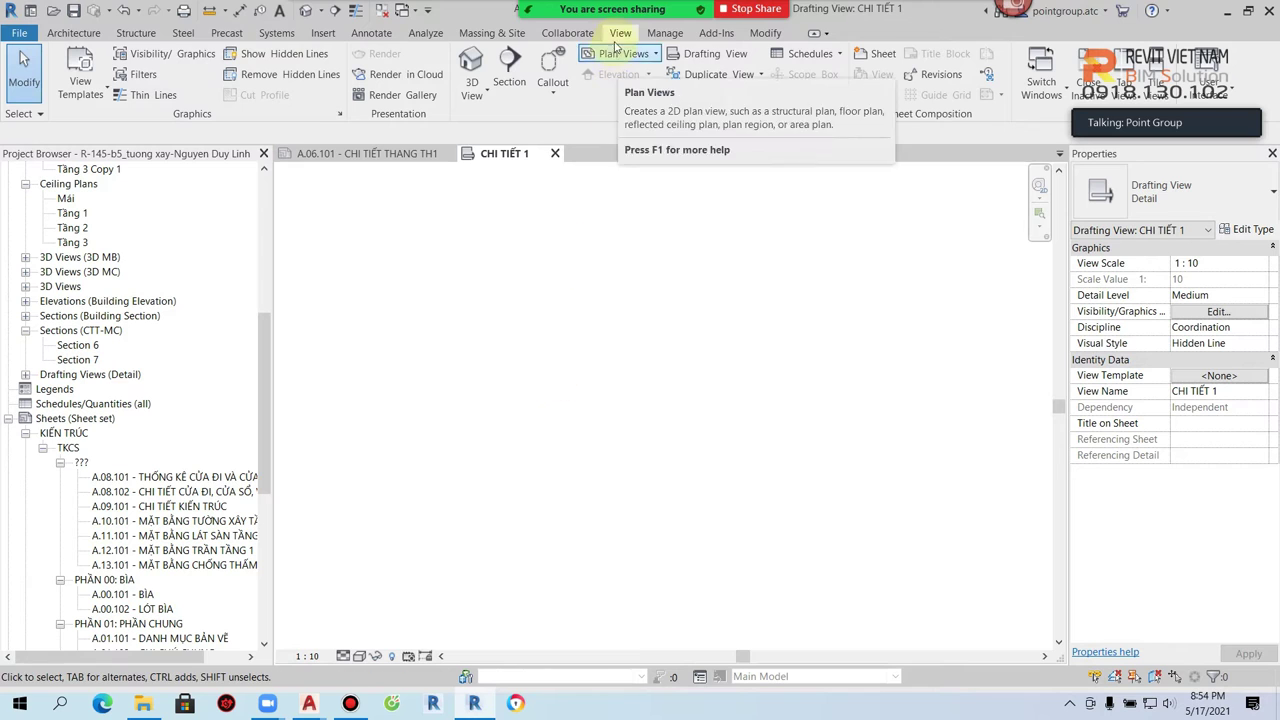
- Cancel the extra drafting view and open the CHI TIẾT 1 drafting view
left_click(740, 55)
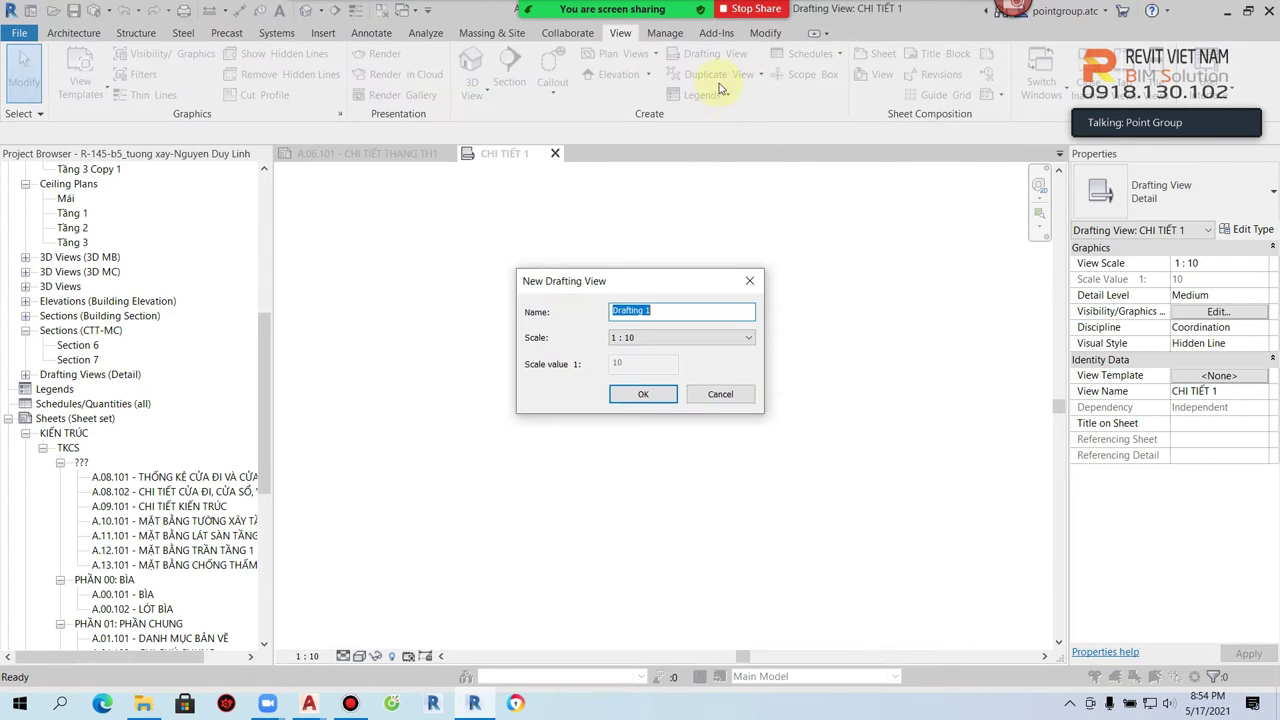
left_click(720, 393)
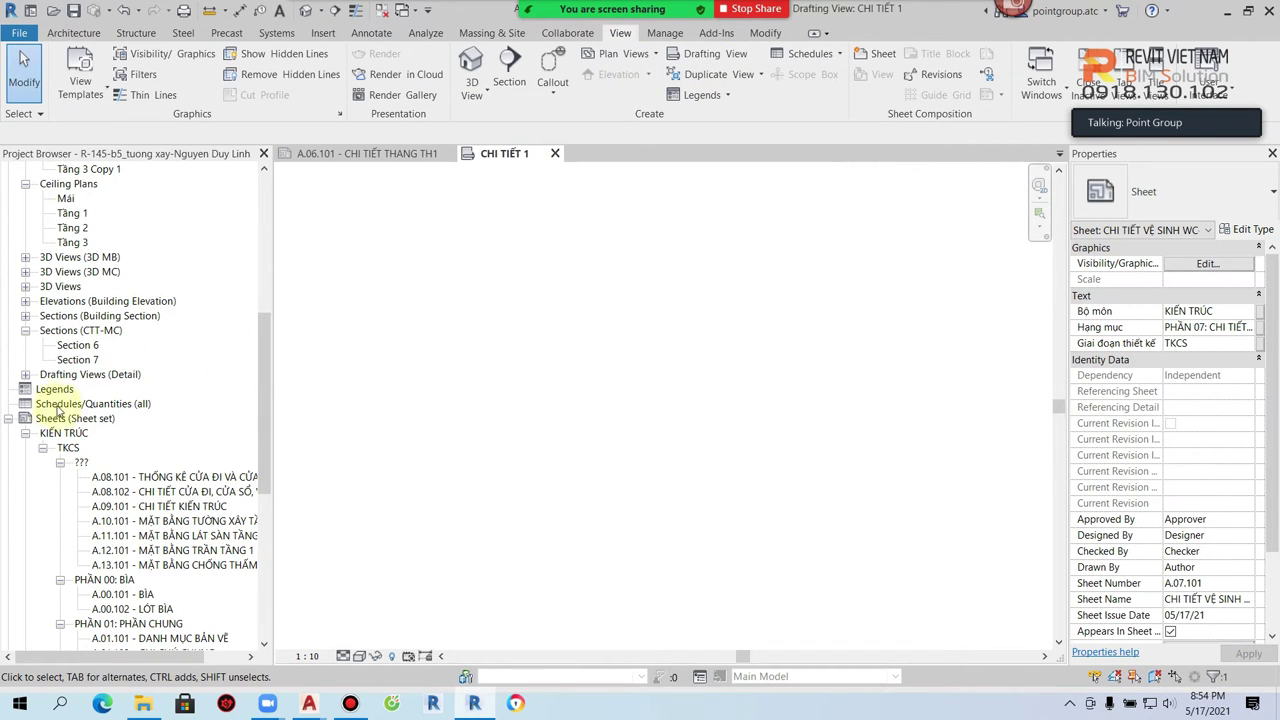
left_click(25, 375)
left_click(467, 155)
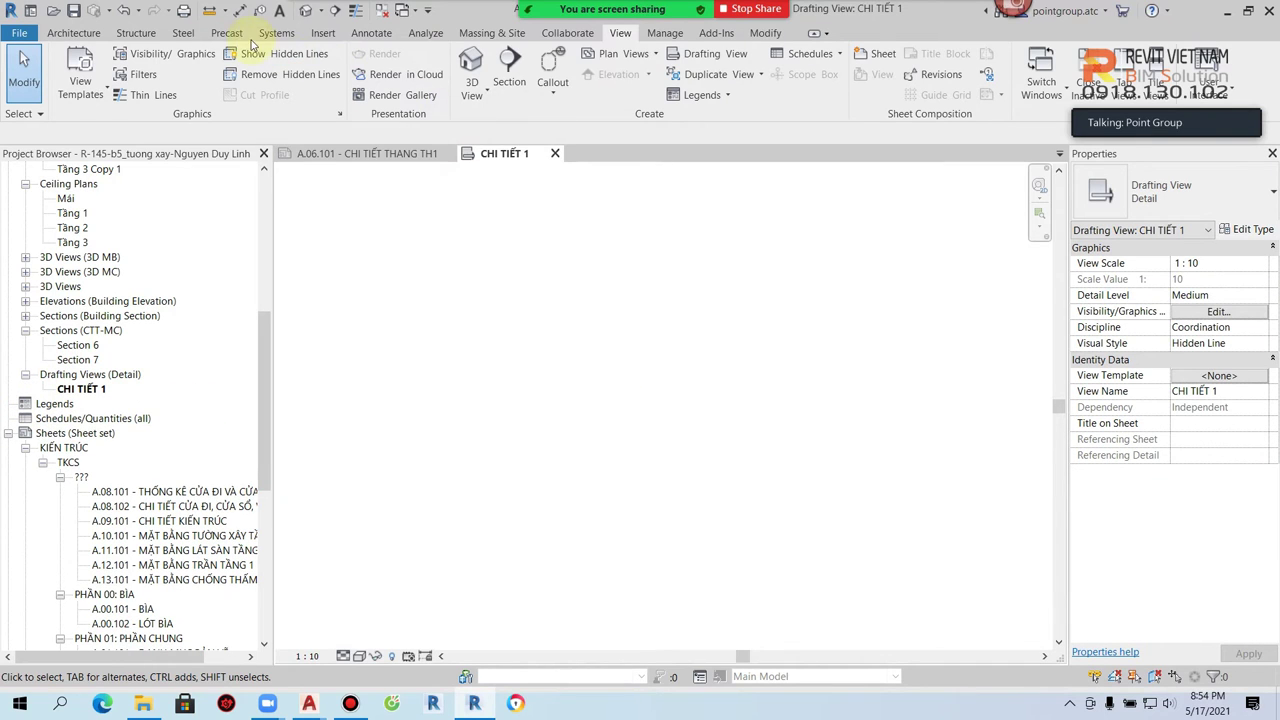
- Import CT1.dwg with units in millimeter and colors set to Black and White
left_click(320, 35)
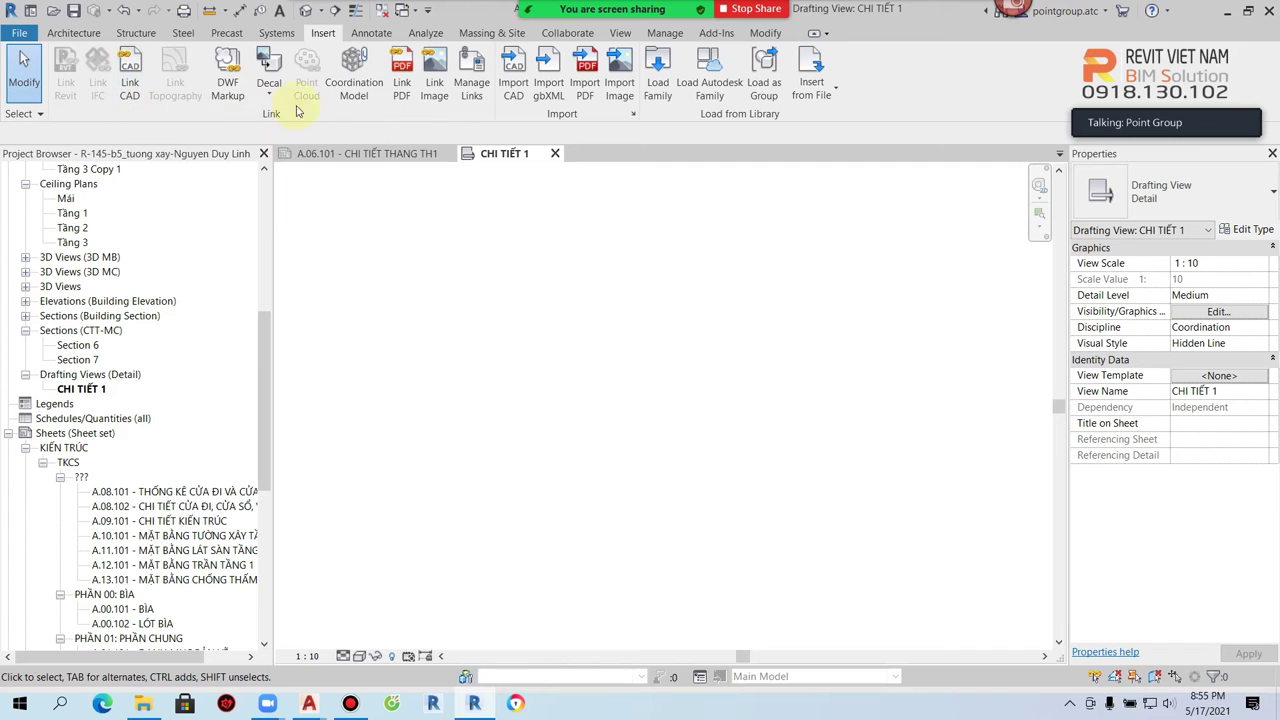
left_click(512, 100)
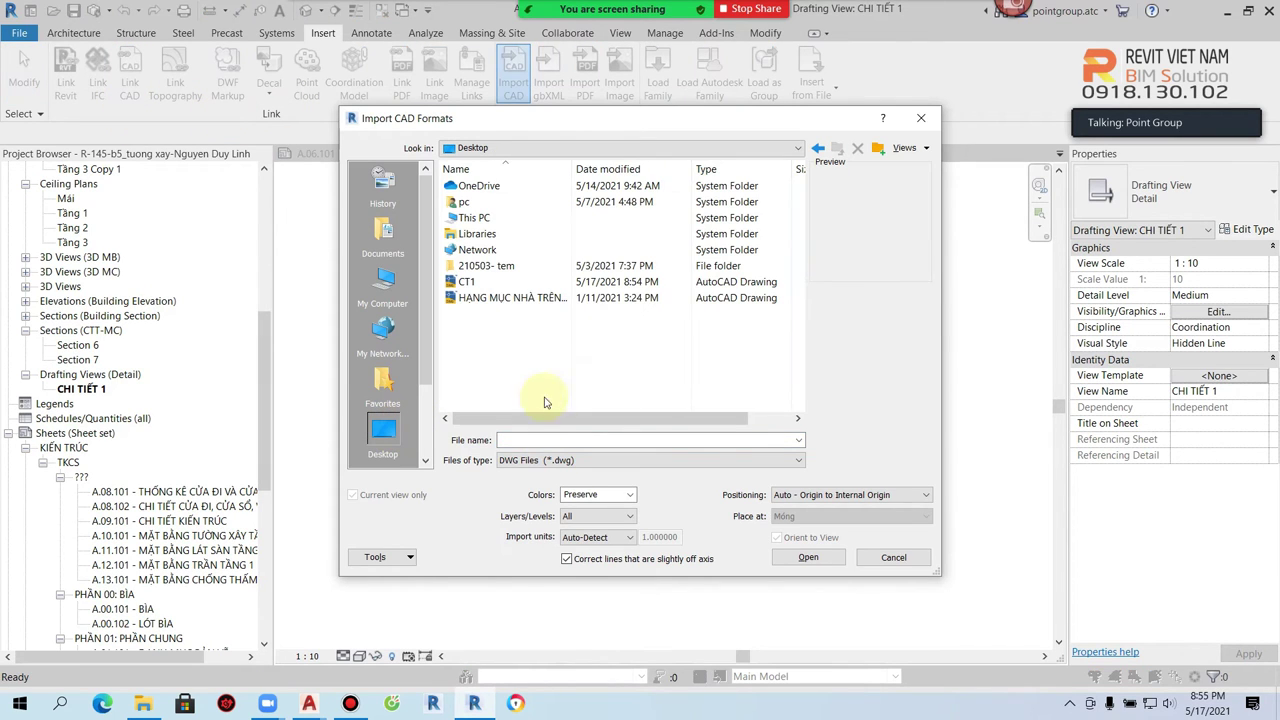
left_click(476, 284)
left_click(598, 537)
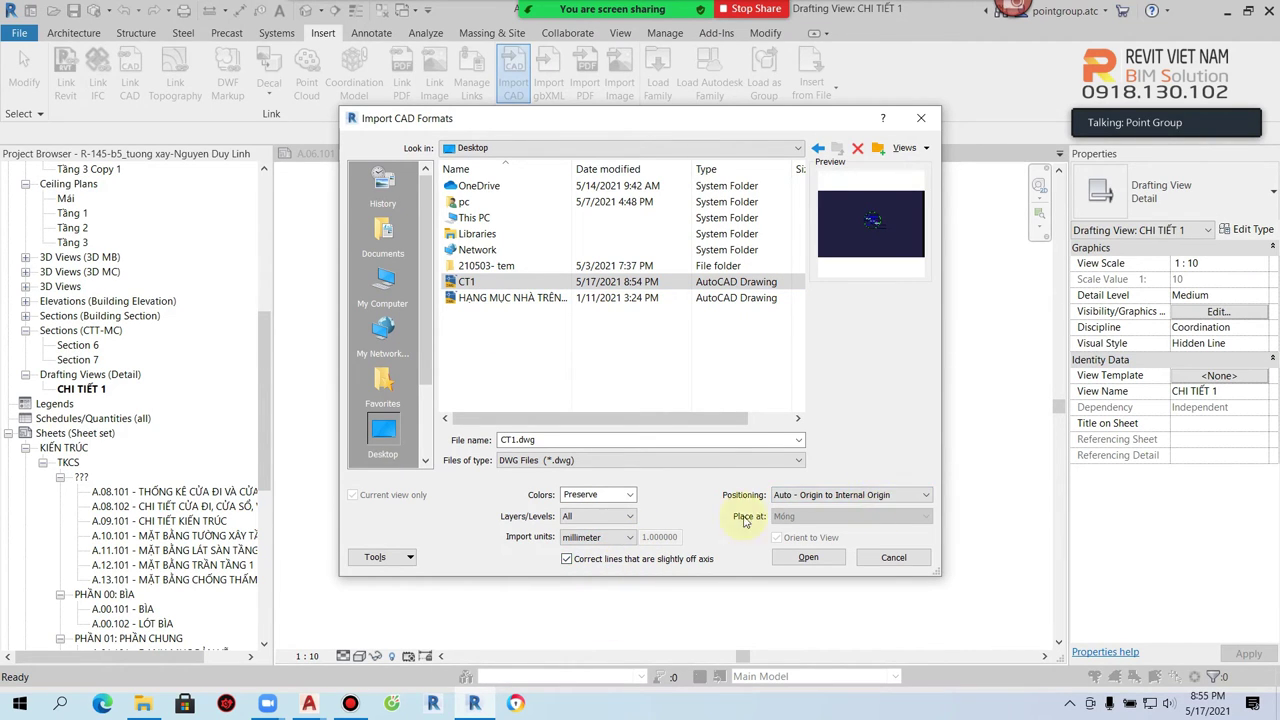
left_click(629, 495)
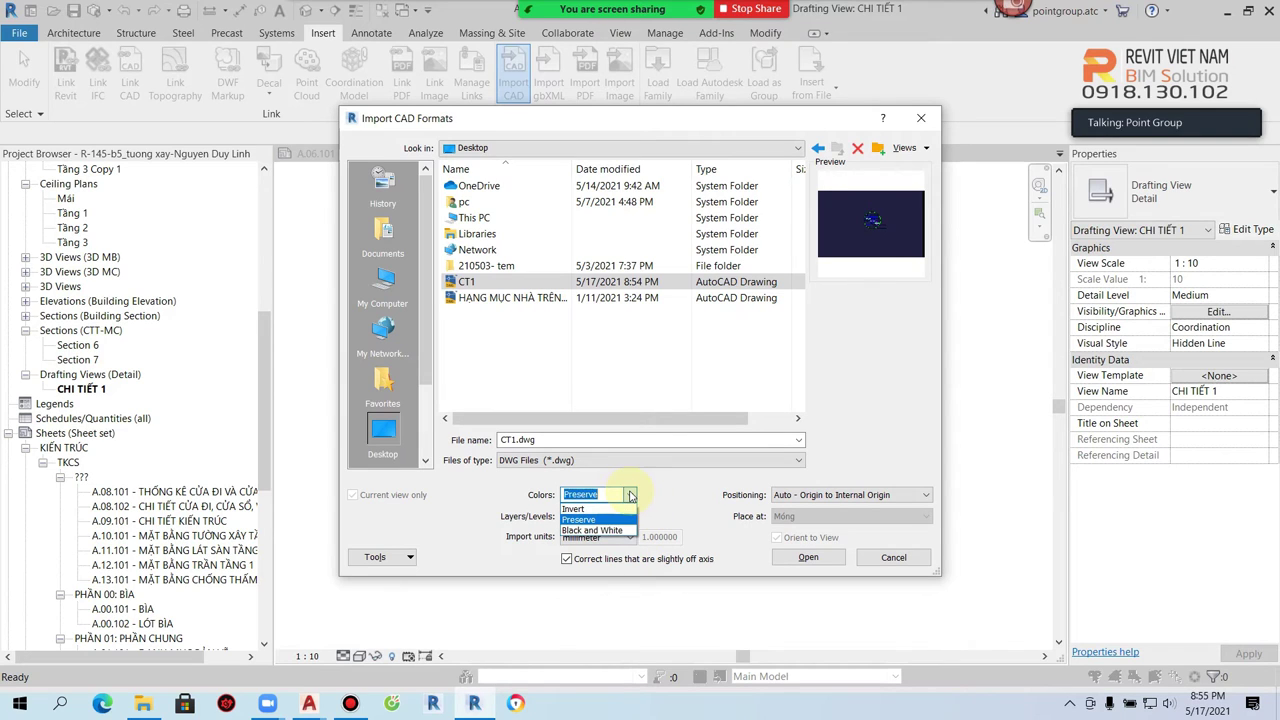
left_click(598, 529)
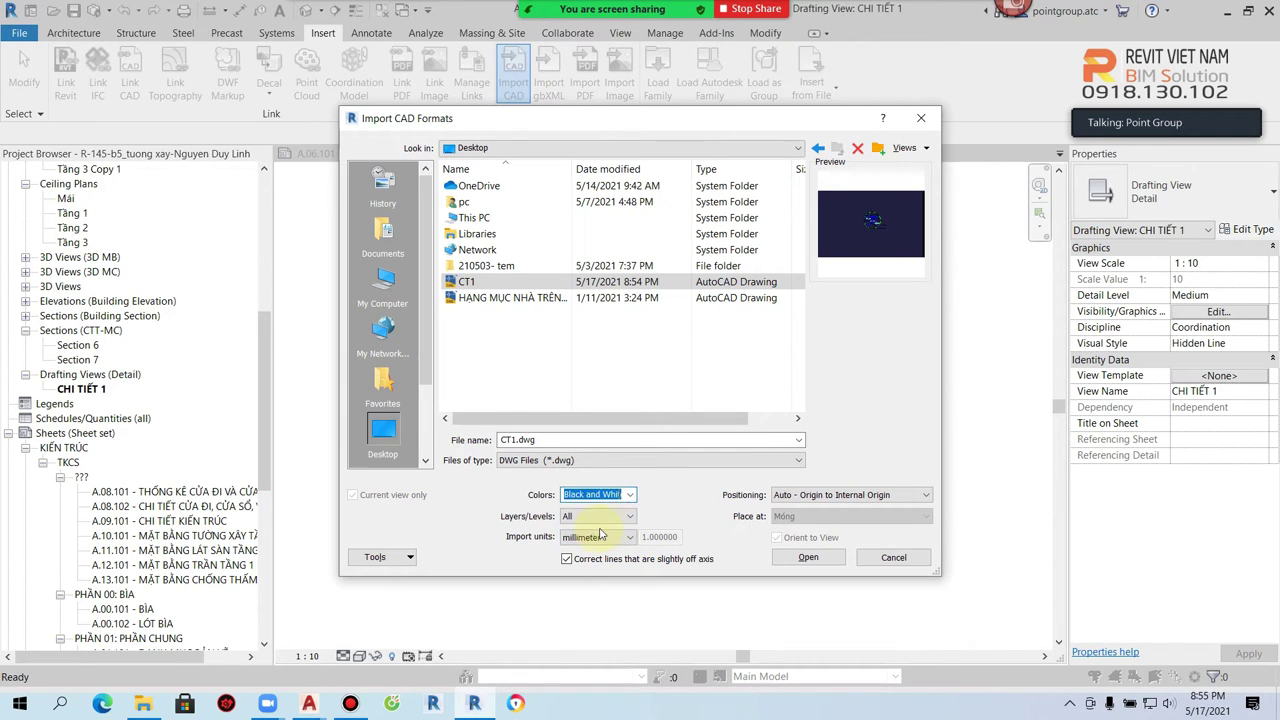
left_click(808, 557)
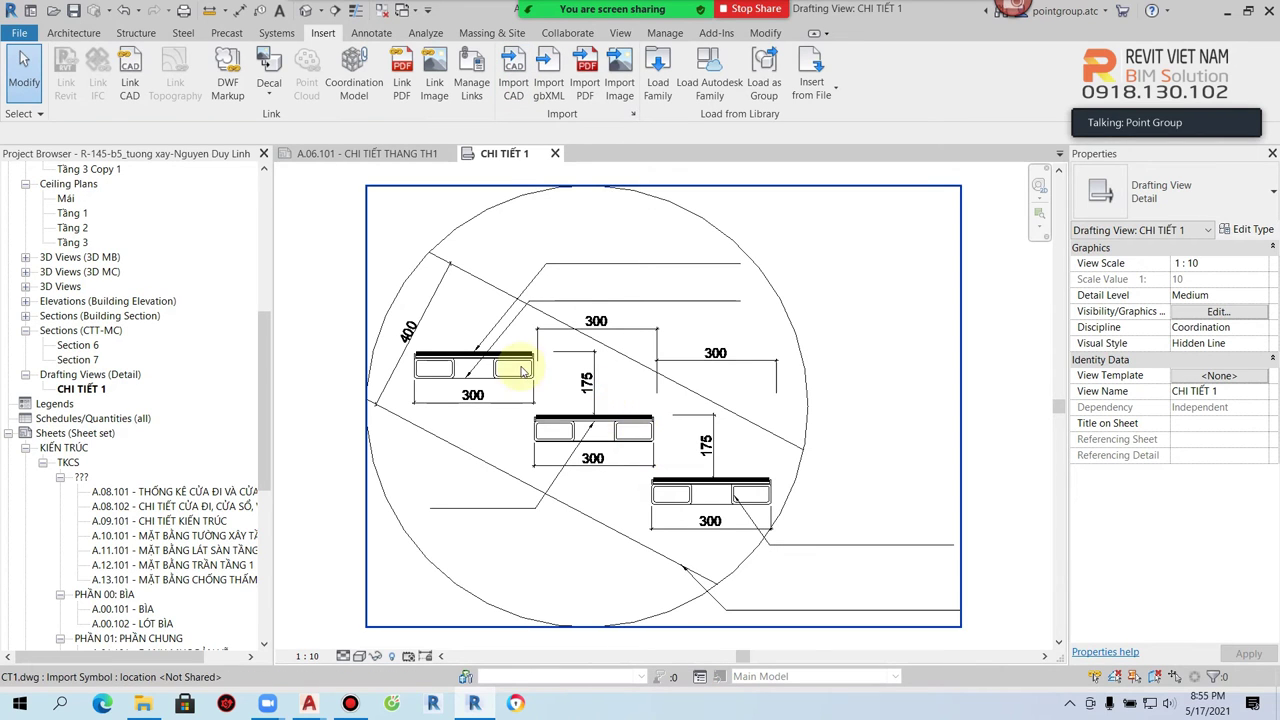
left_click(614, 408)
- Zoom to fit the imported CT1 detail and deselect it
key("z")
key("f")
key("Escape")
scroll(591, 418, "up", 3)
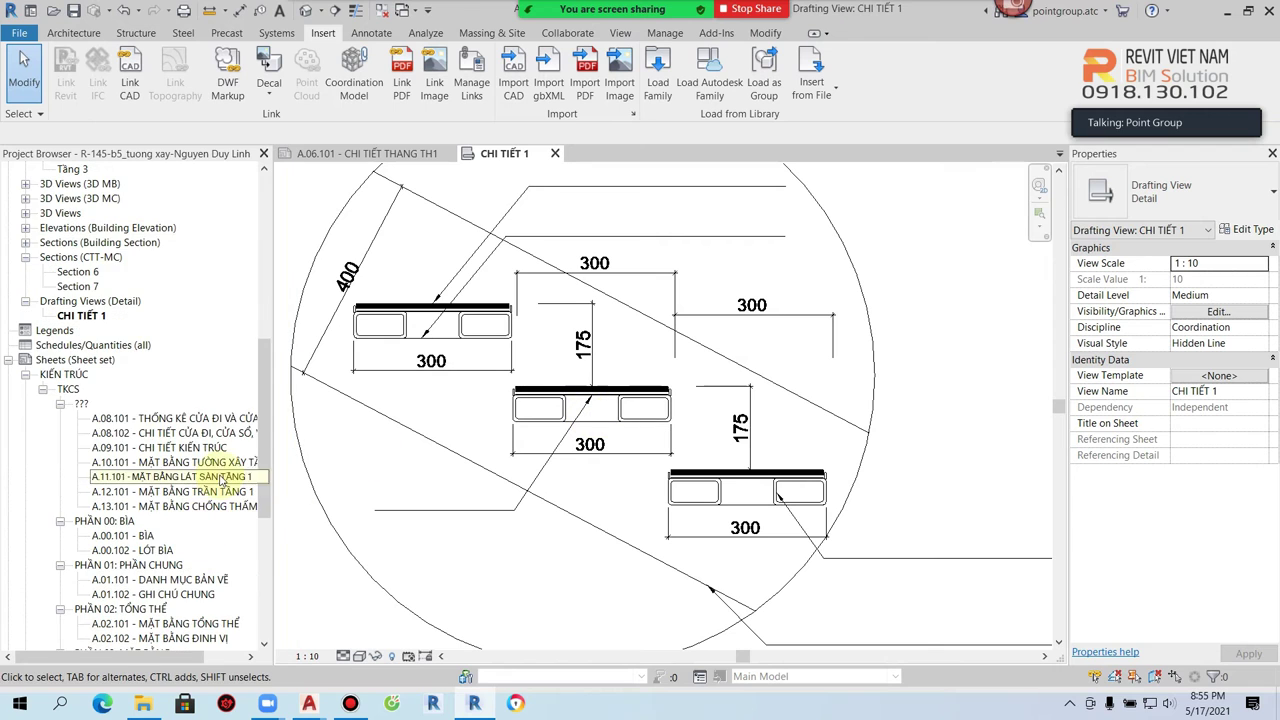
mouse_move(268, 438)
left_mouse_down()
mouse_move(270, 553)
mouse_move(243, 571)
left_mouse_up()
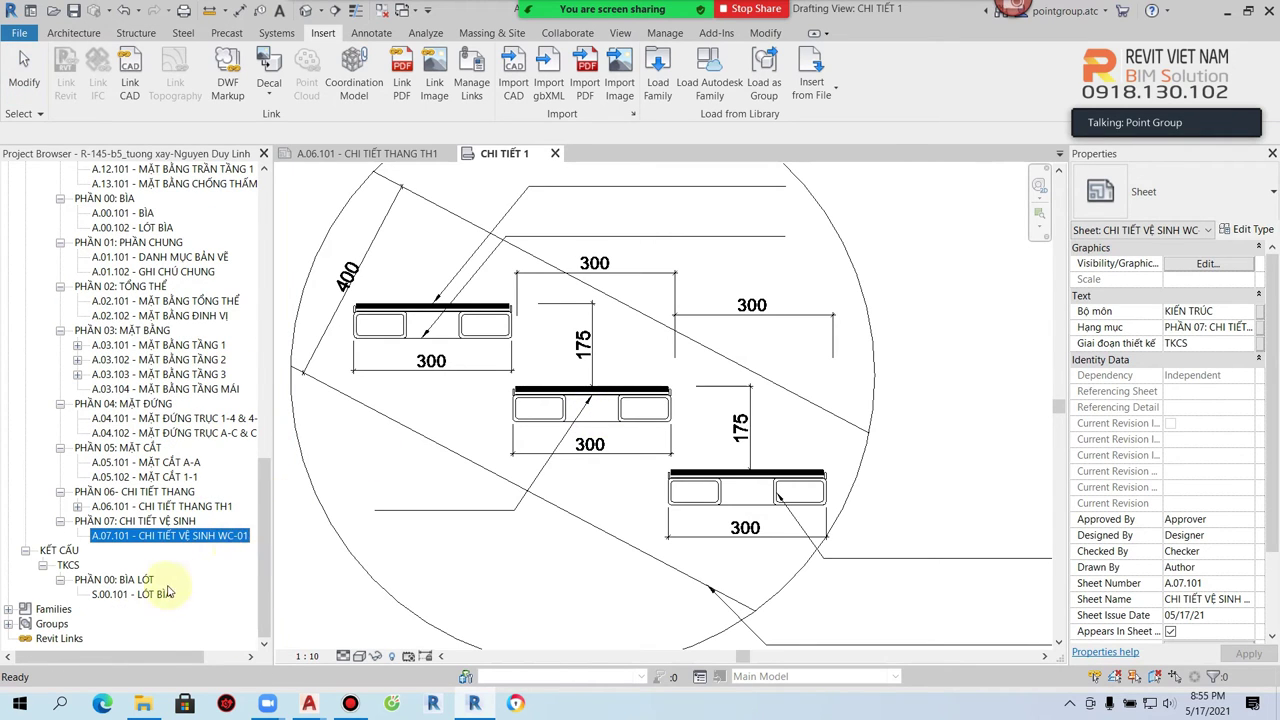
- Open sheet A.06.101 CHI TIẾT THANG TH1 and activate its Section 6 stair section viewport
double_click(203, 510)
scroll(677, 420, "down", 2)
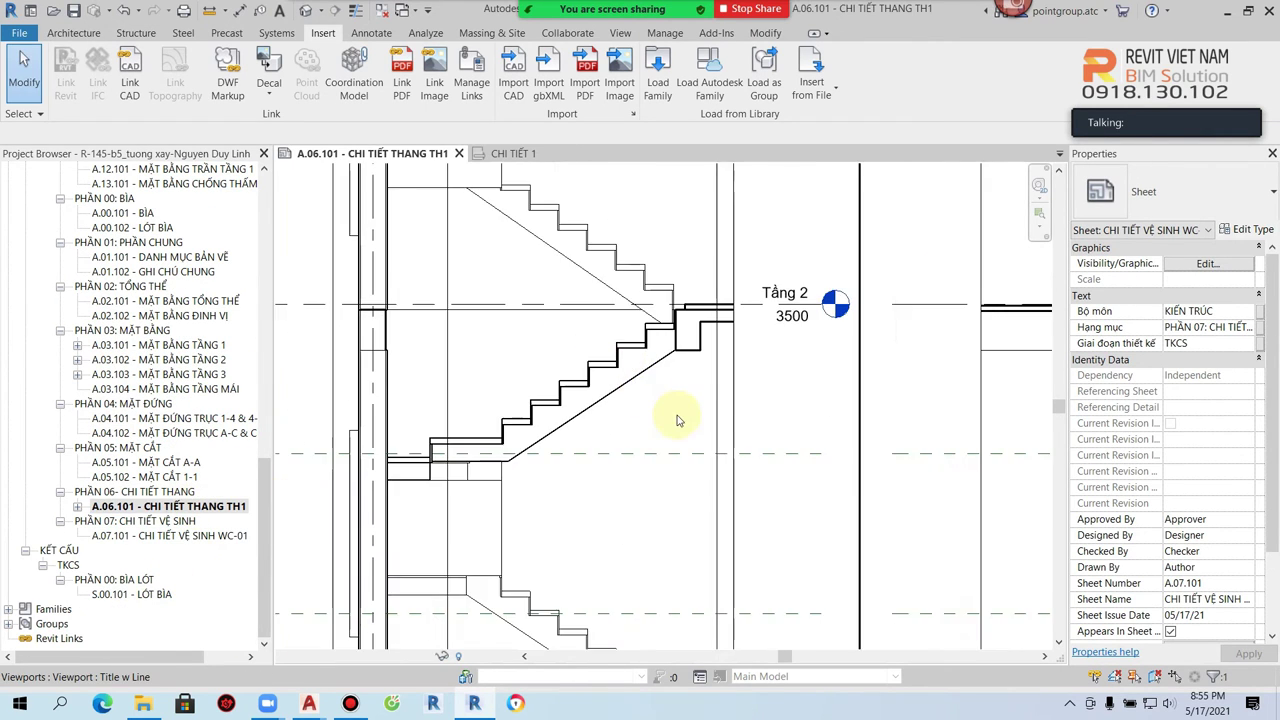
scroll(665, 413, "down", 2)
scroll(664, 410, "up", 2)
double_click(663, 408)
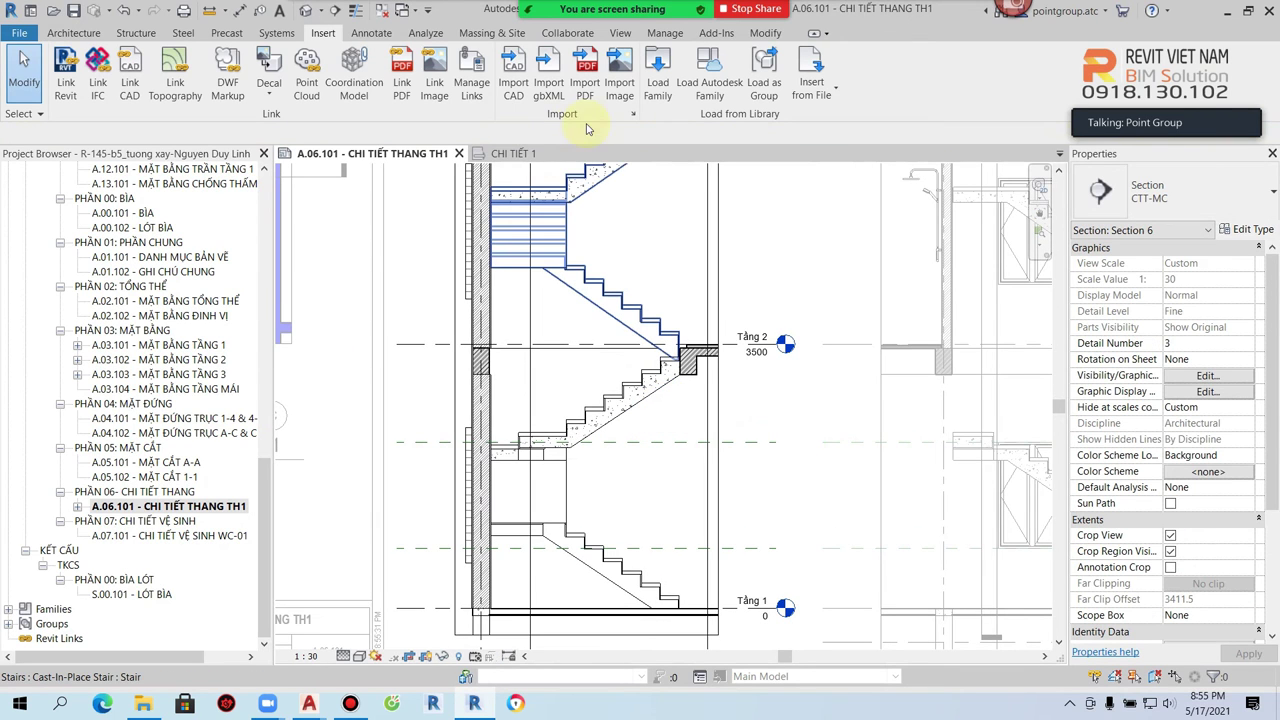
left_click(620, 33)
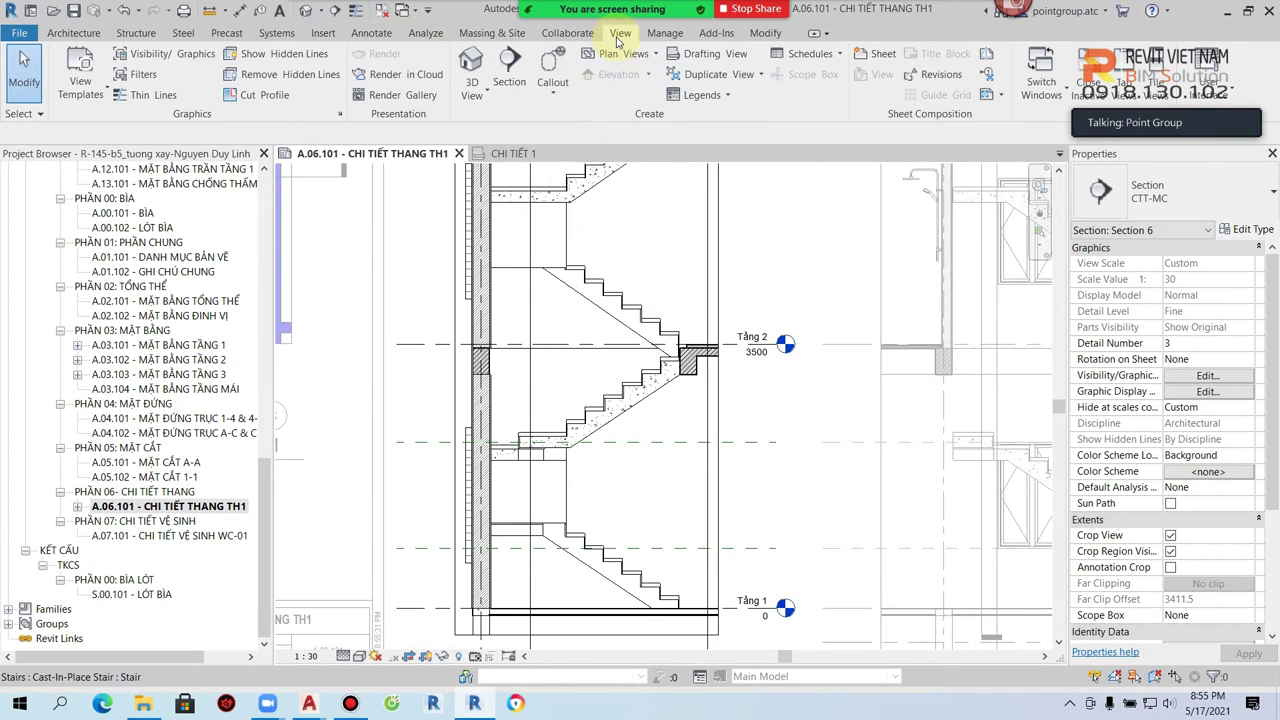
- Set up a Detail View callout referencing Drafting View: CHI TIẾT 1
left_click(552, 75)
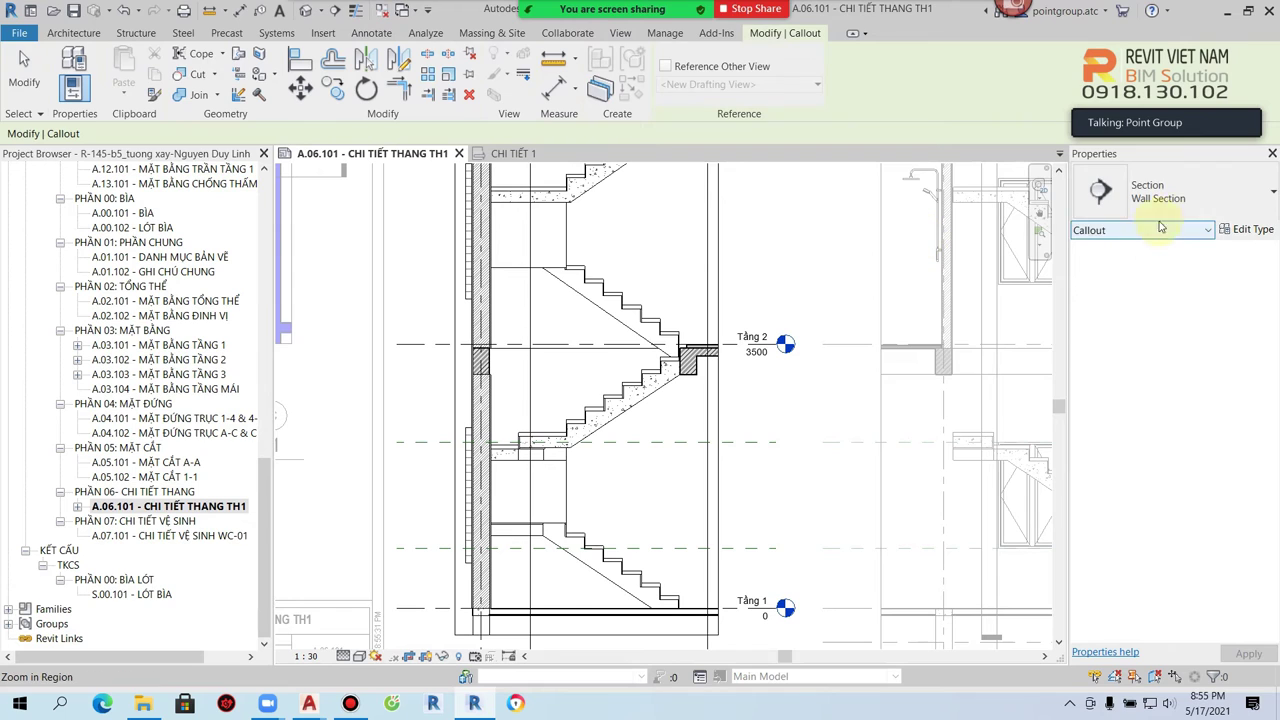
left_click(1160, 190)
left_click(1110, 278)
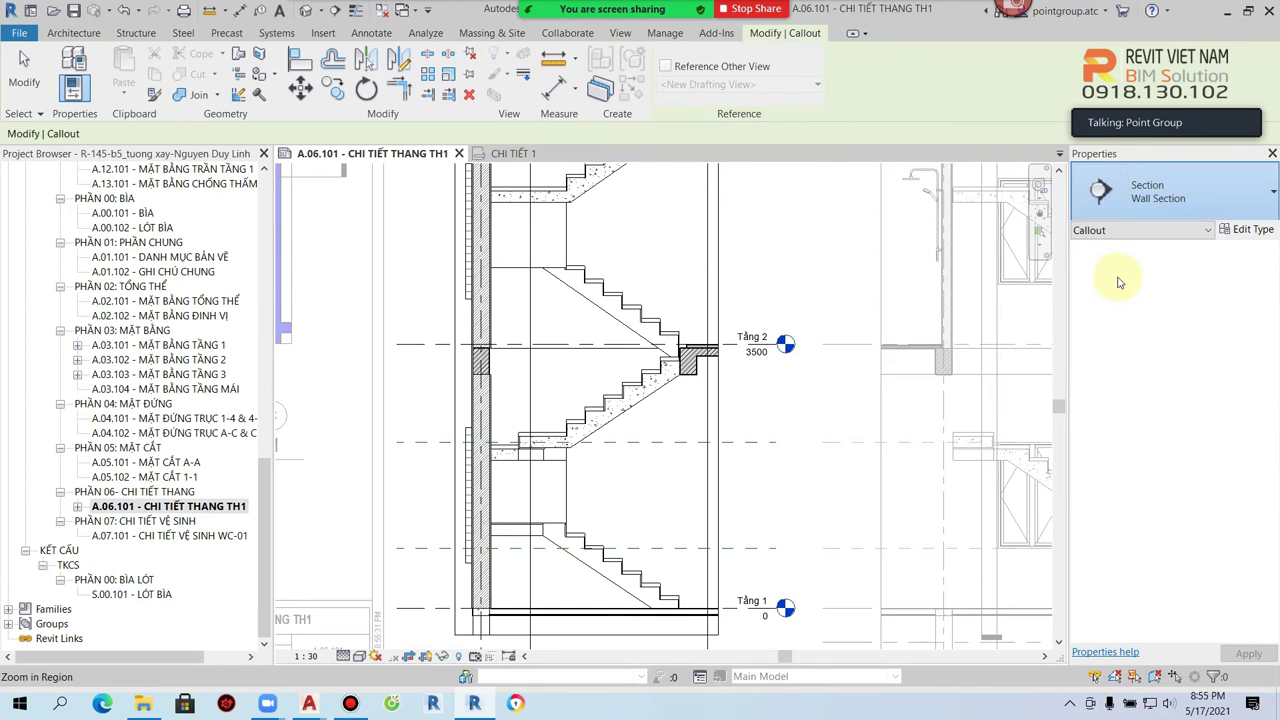
left_click(665, 66)
left_click(780, 86)
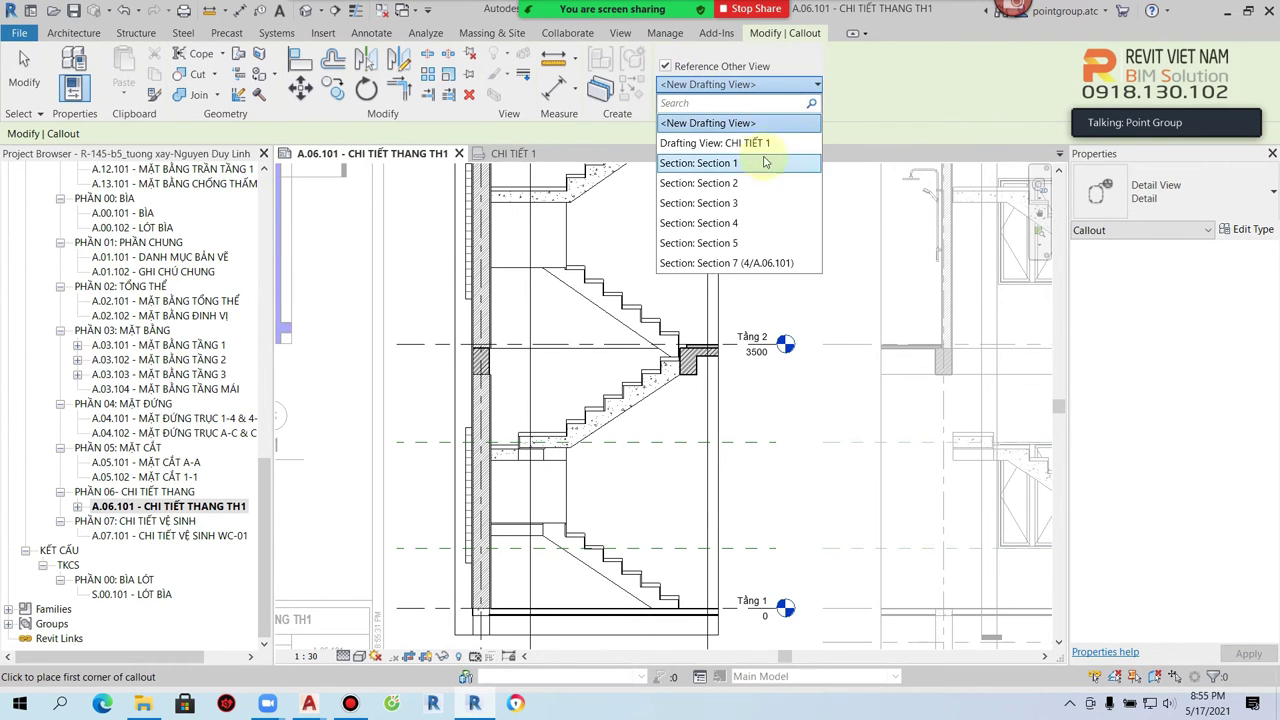
left_click(715, 143)
- Draw the callout box around the stair flight and move its head right of the stair
scroll(600, 390, "up", 3)
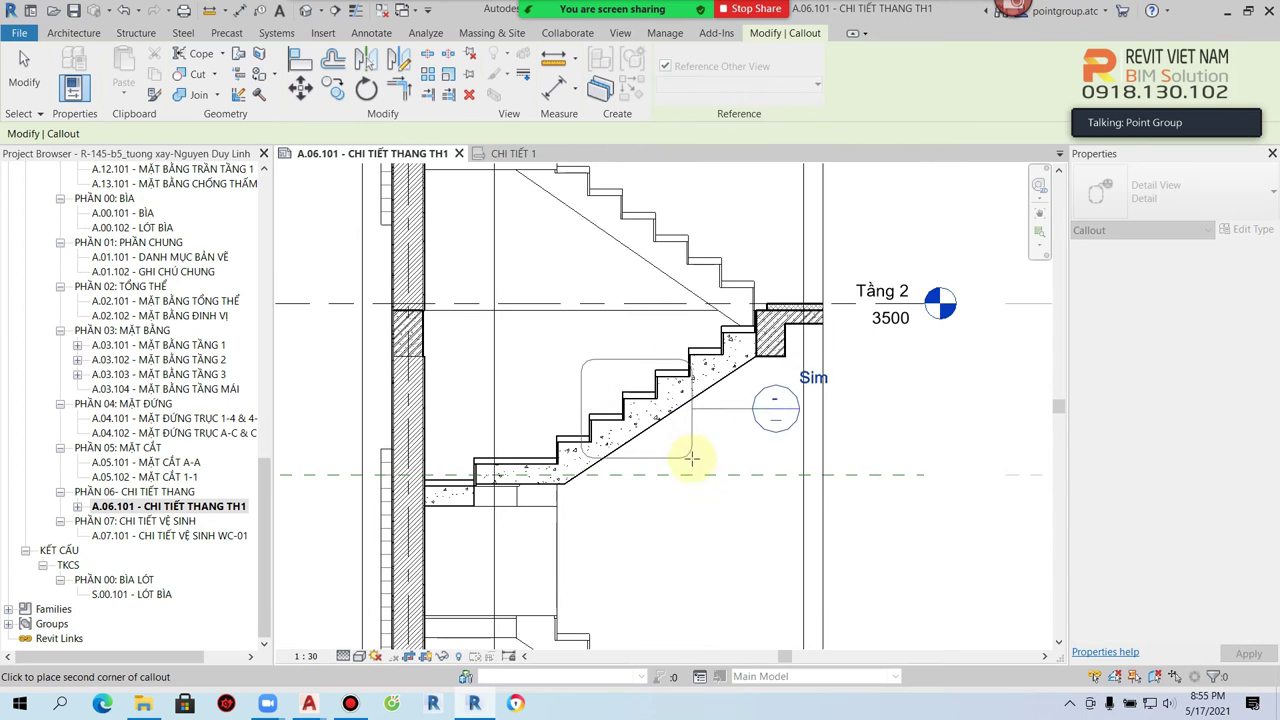
left_click(694, 451)
scroll(714, 428, "up", 2)
left_click_drag(775, 422, 894, 426)
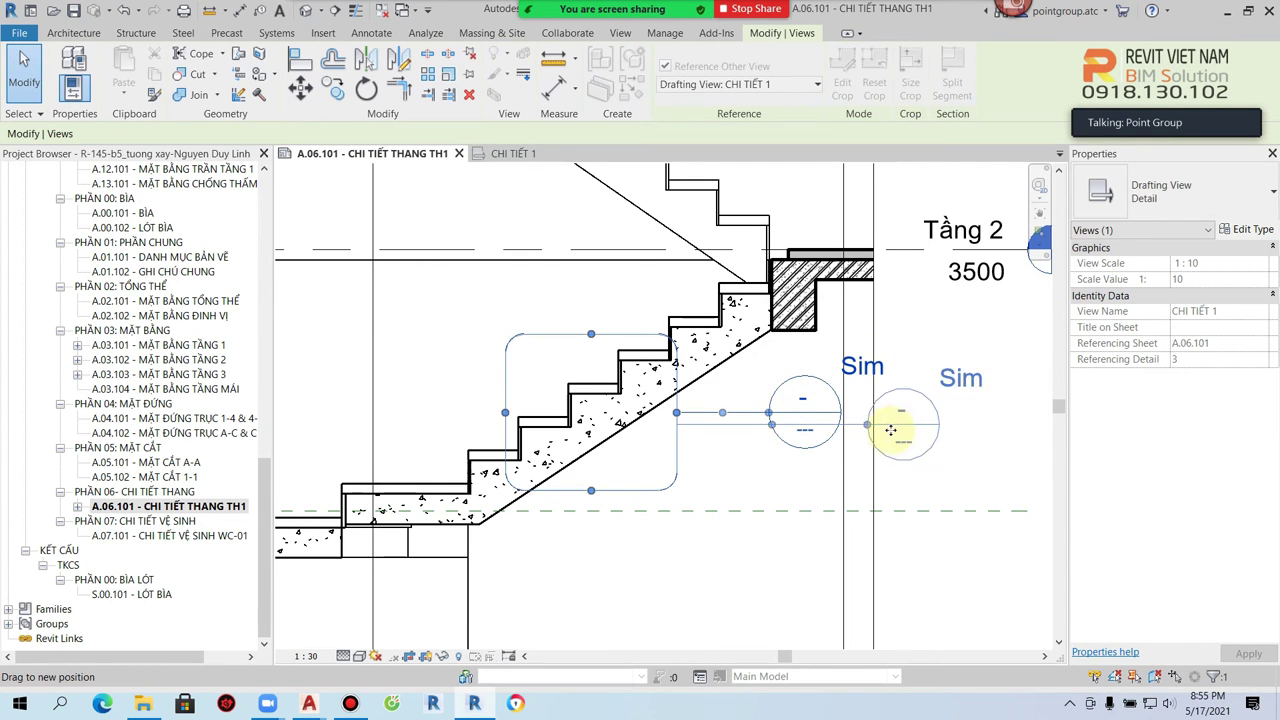
scroll(870, 410, "down", 2)
left_click(908, 402)
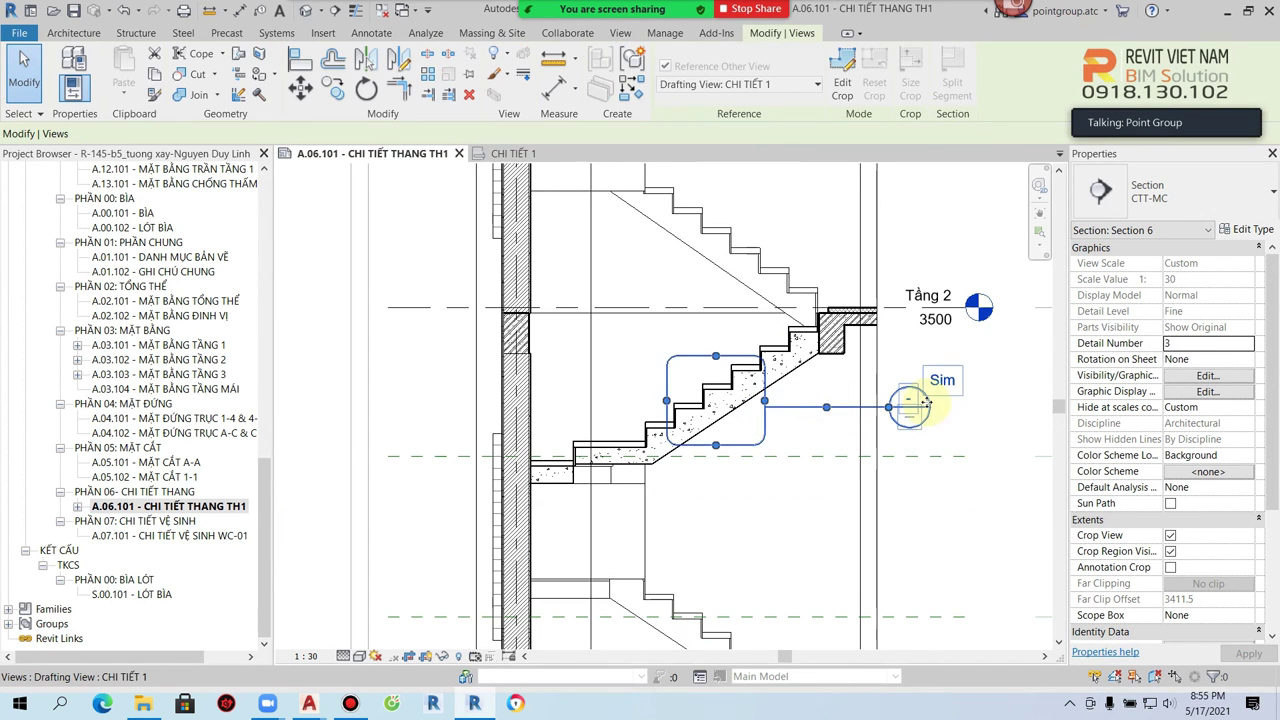
scroll(915, 398, "up", 2)
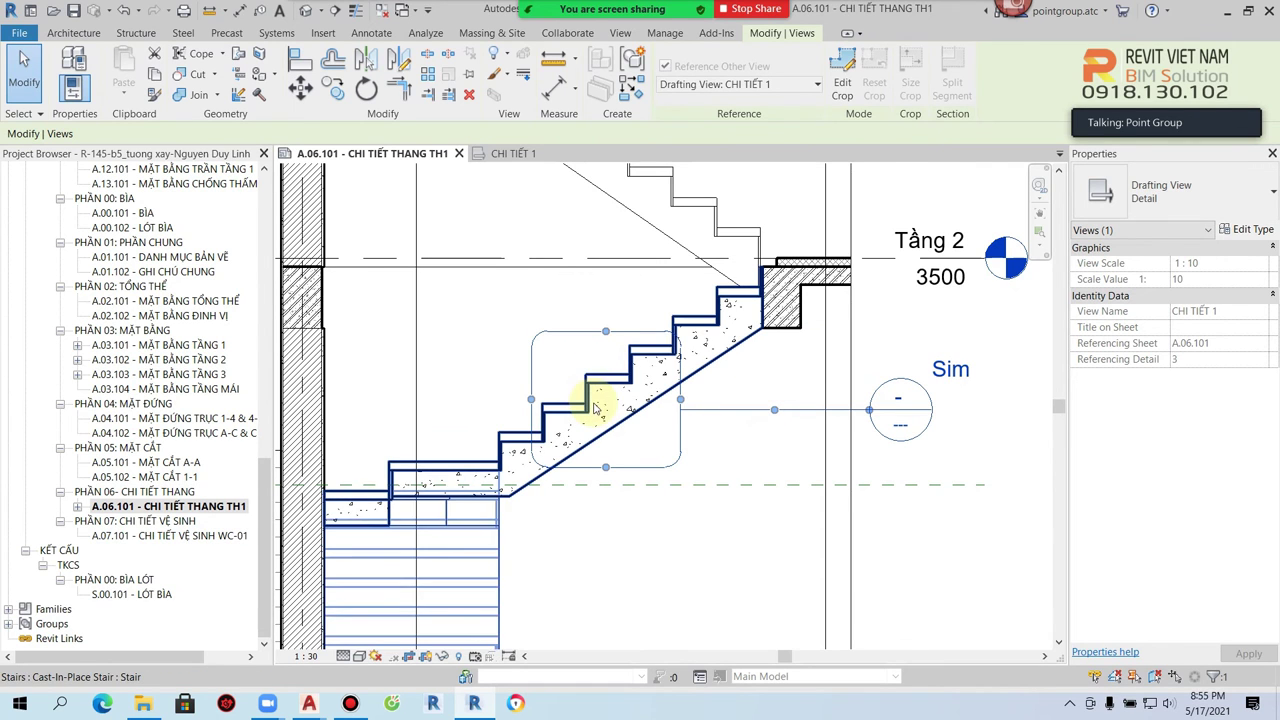
- Deactivate the section viewport and select it on the sheet
double_click(212, 516)
scroll(600, 420, "down", 4)
left_click(652, 527)
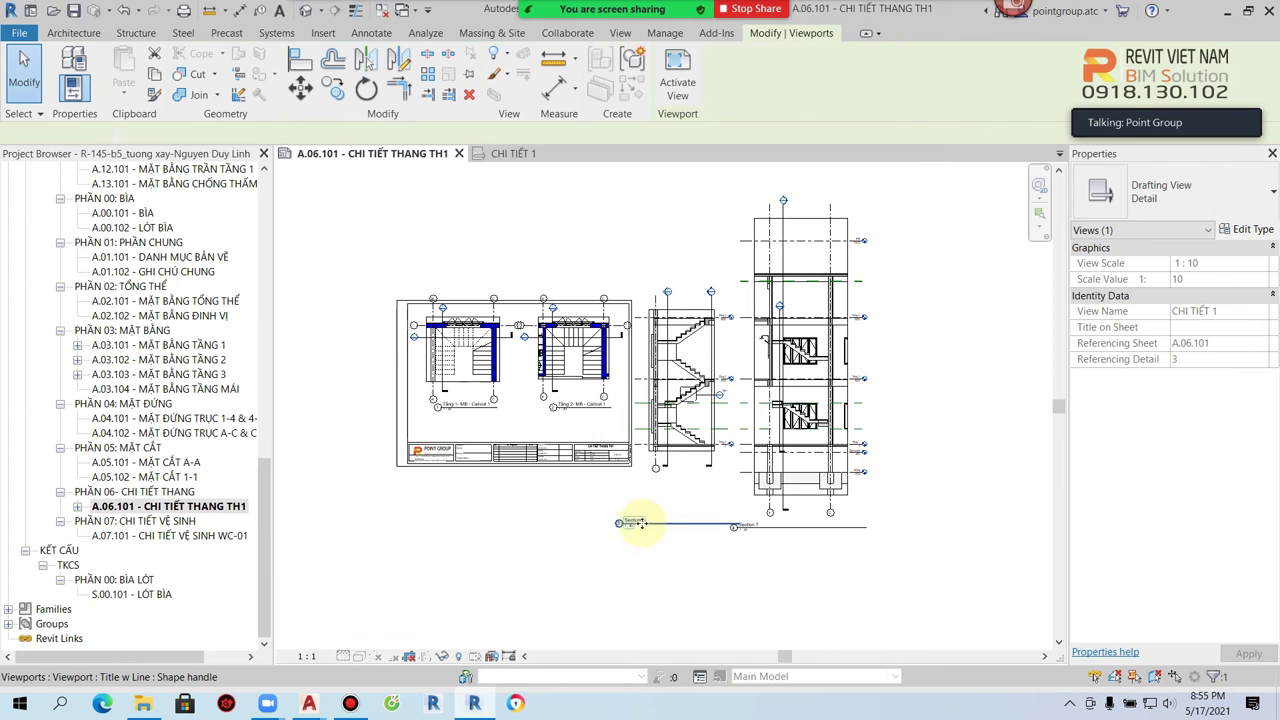
- Drop the CHI TIẾT 1 drafting view onto sheet A.06.101 as detail 5 at 1:10
left_click_drag(265, 495, 265, 357)
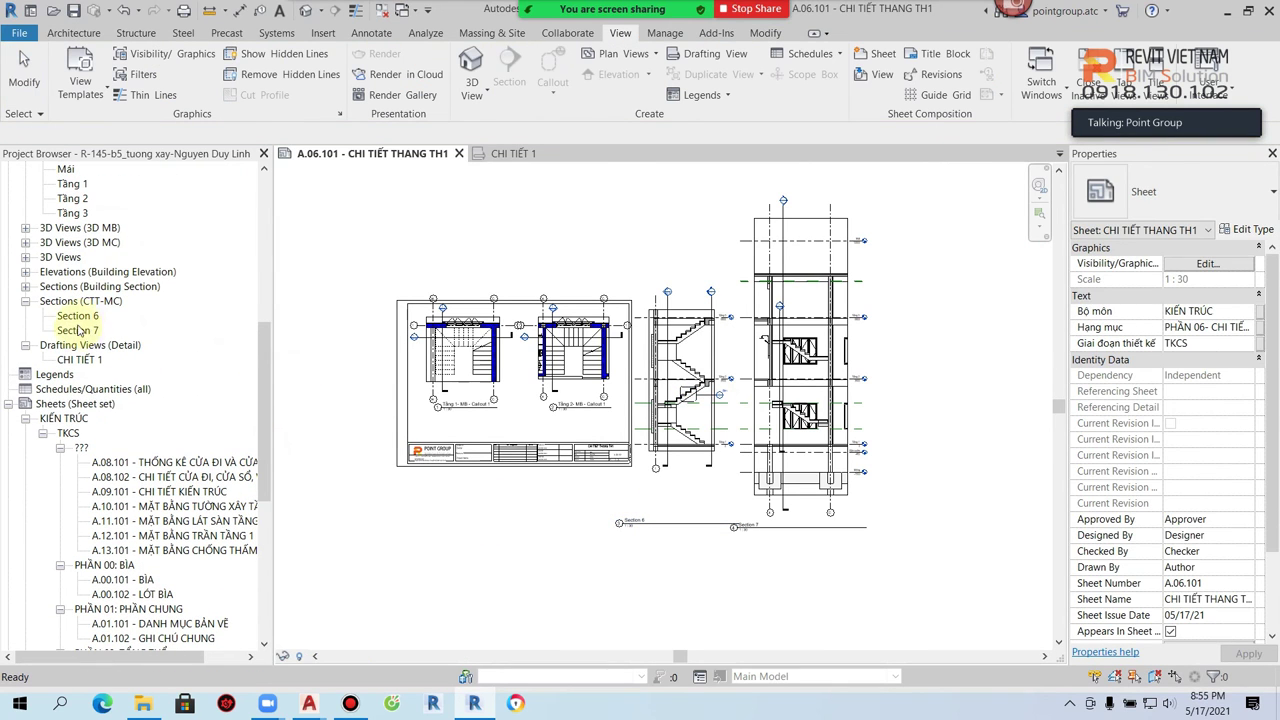
left_click_drag(95, 367, 557, 528)
scroll(545, 525, "up", 2)
left_click(528, 528)
scroll(920, 245, "up", 5)
scroll(670, 345, "up", 2)
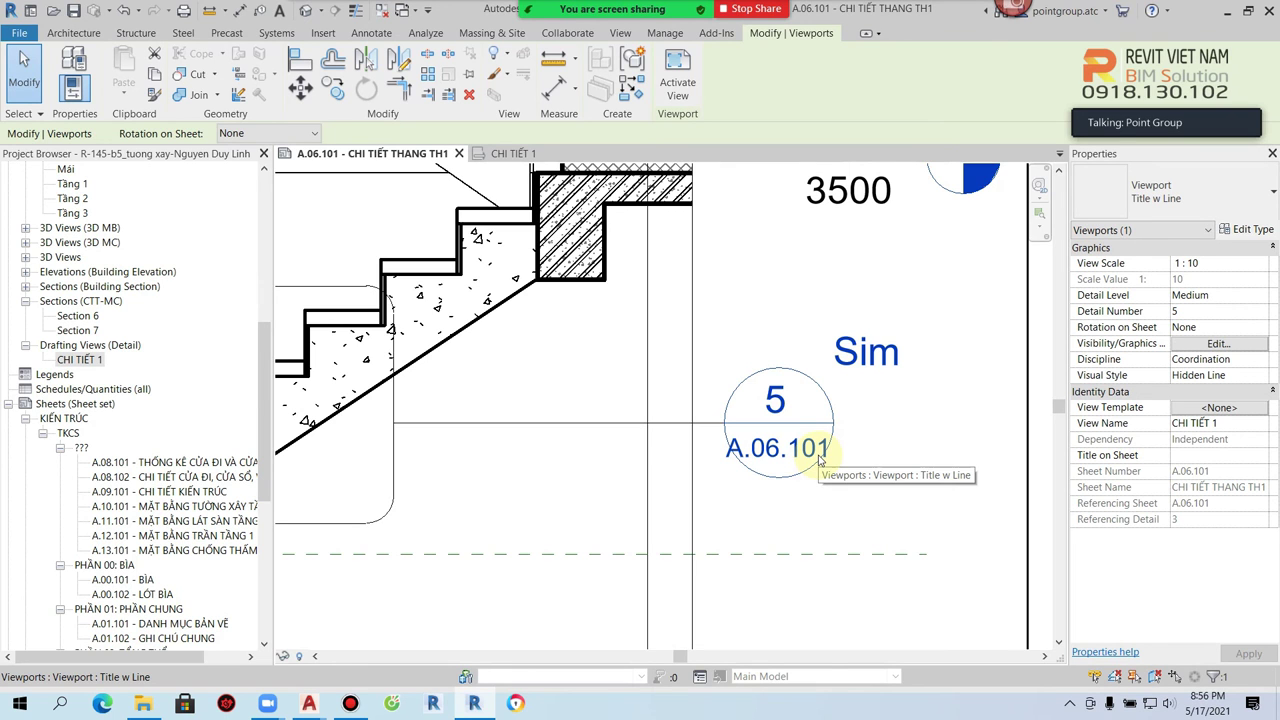
scroll(820, 458, "down", 2)
scroll(743, 457, "down", 3)
scroll(731, 514, "down", 2)
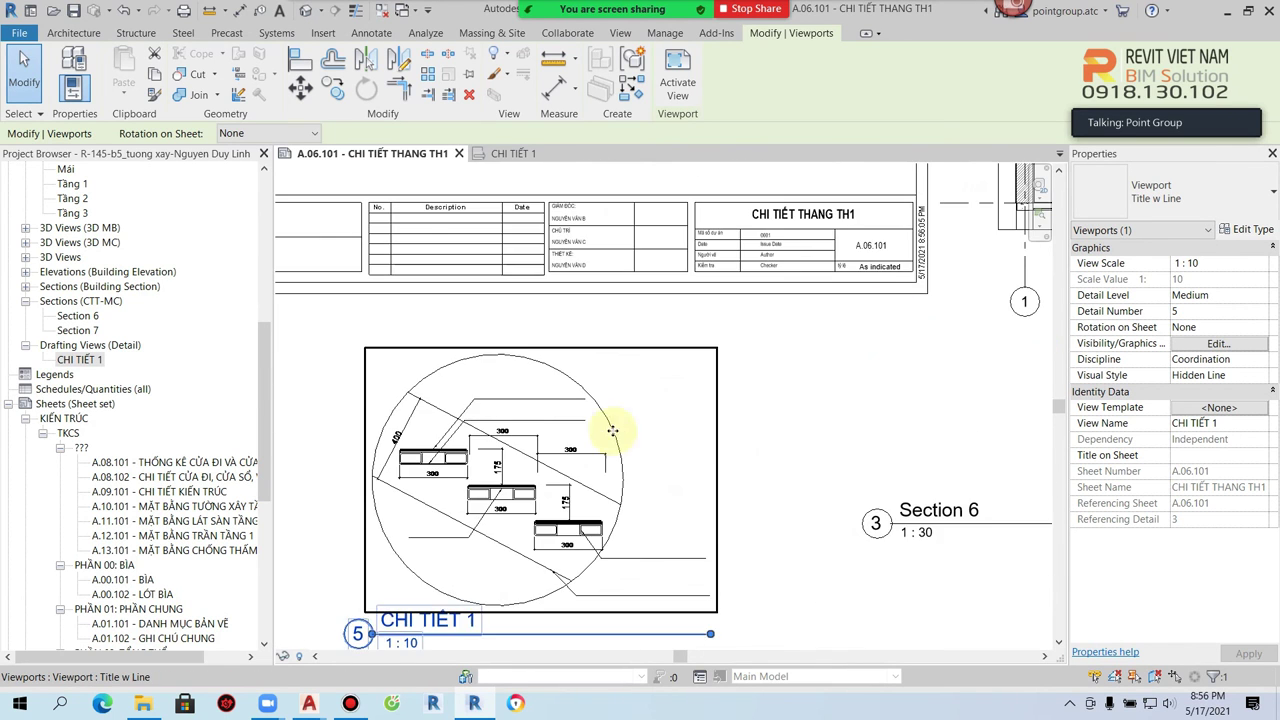
scroll(612, 431, "up", 2)
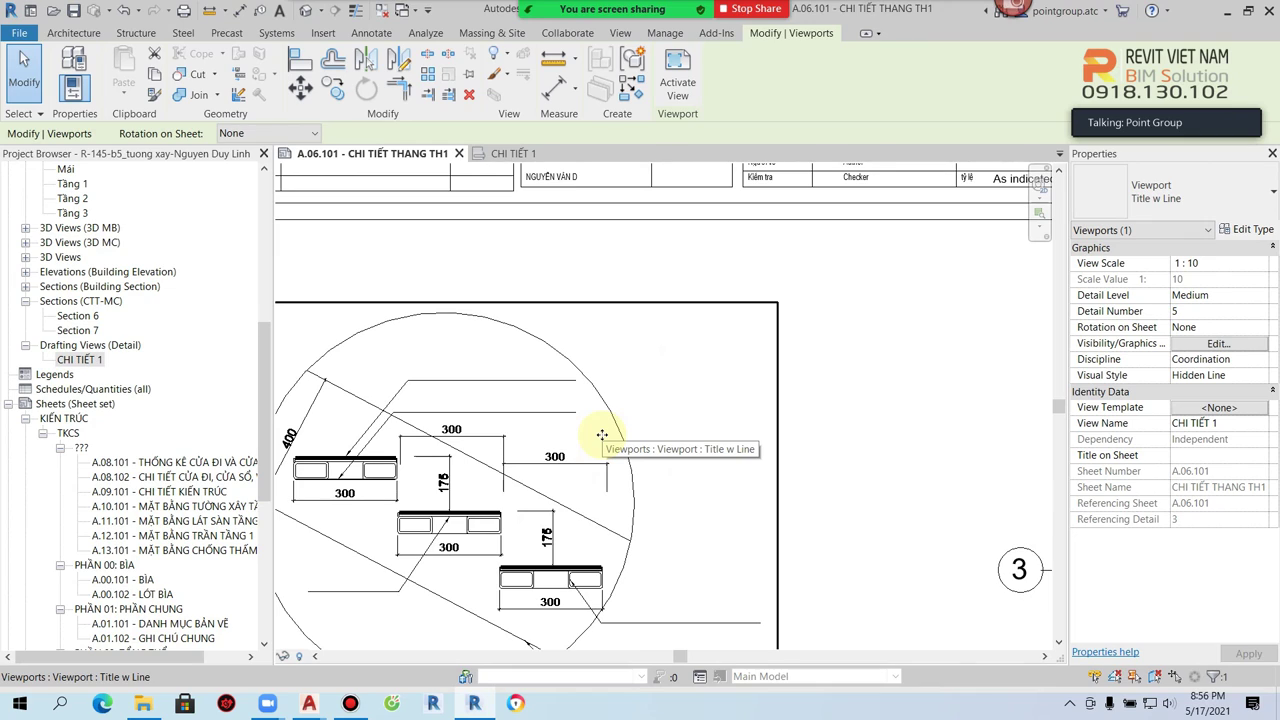